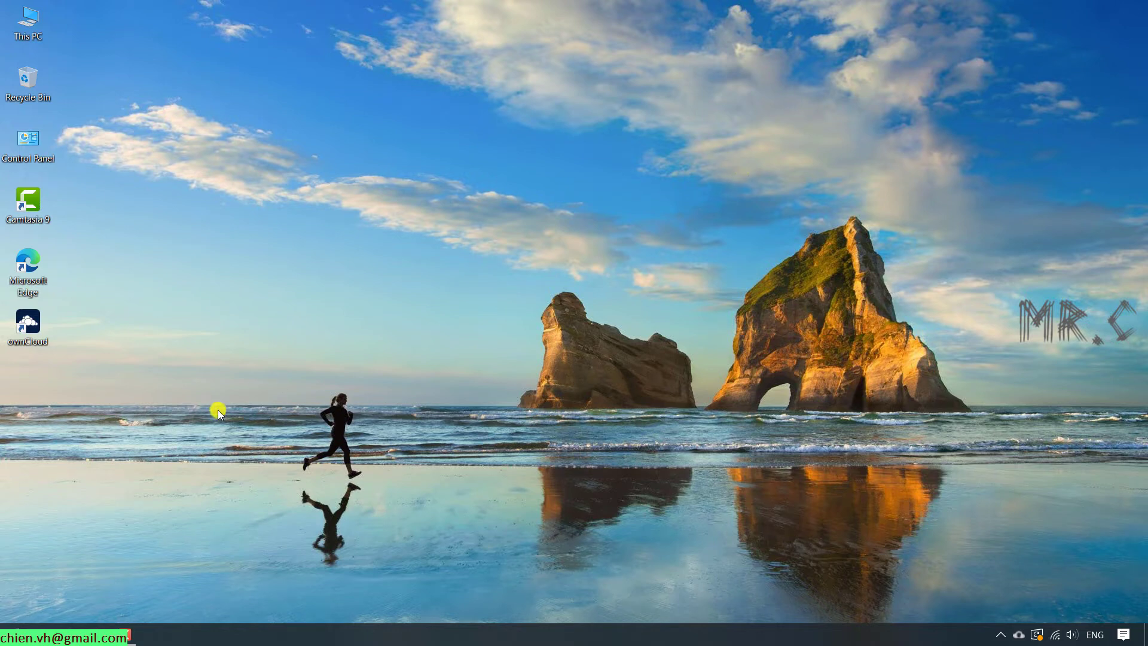
- Open Settings maximized and go to the Update & Security (Windows Update) page
left_click(14, 634)
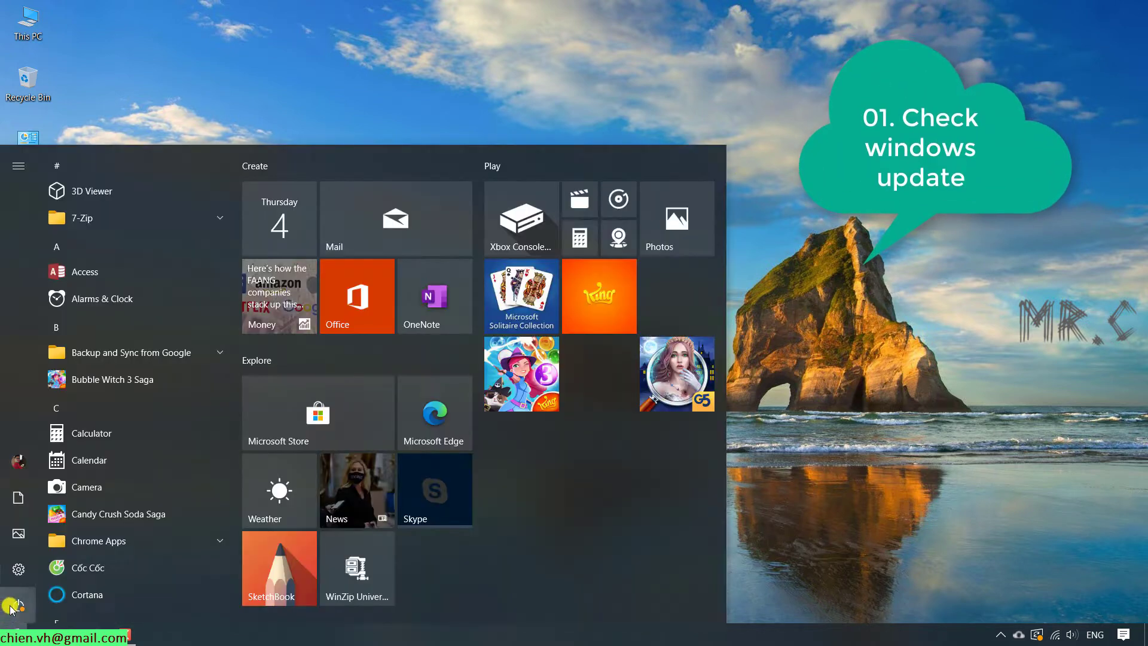
left_click(19, 568)
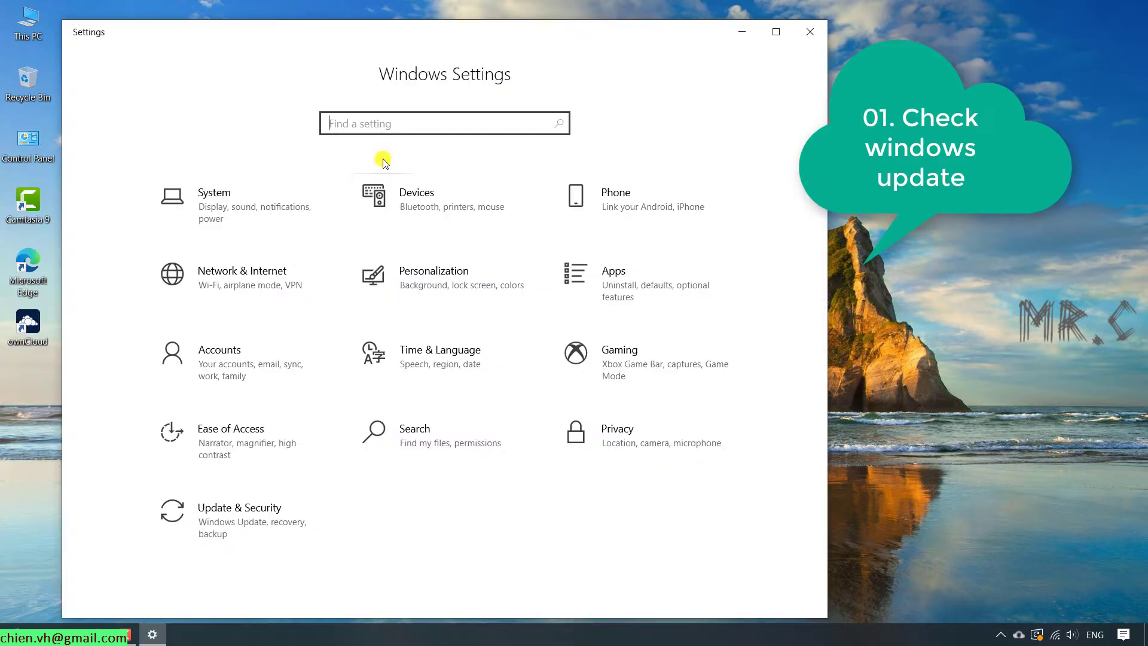
left_click(781, 38)
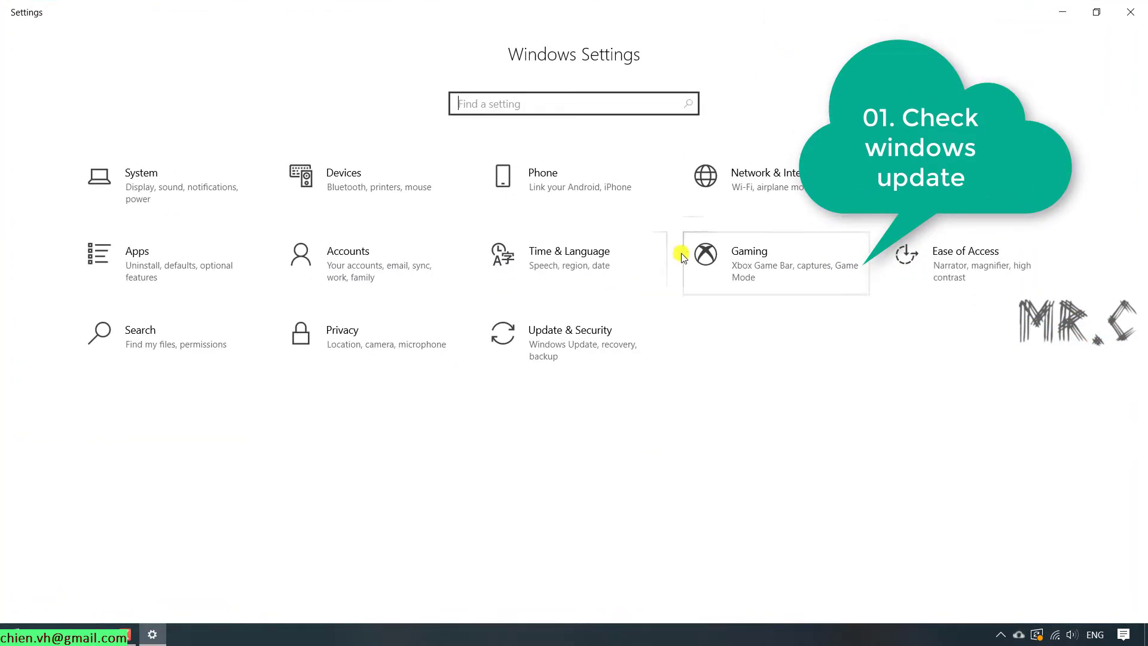
left_click(568, 343)
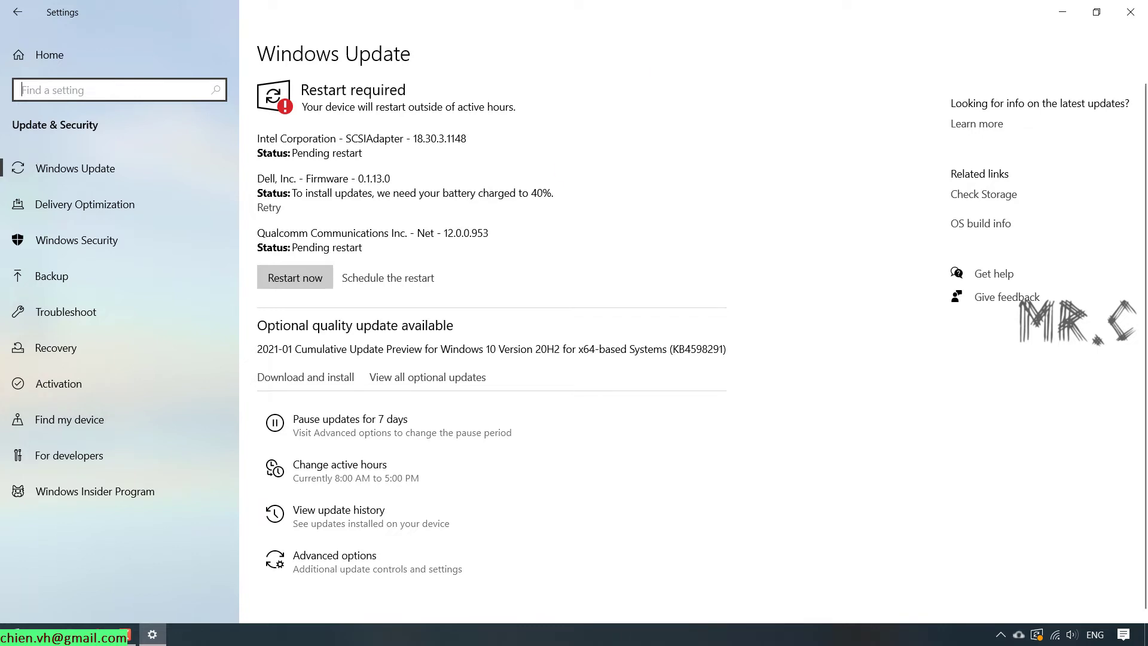
- Close Settings and open This PC in a maximized File Explorer window
left_click(1130, 12)
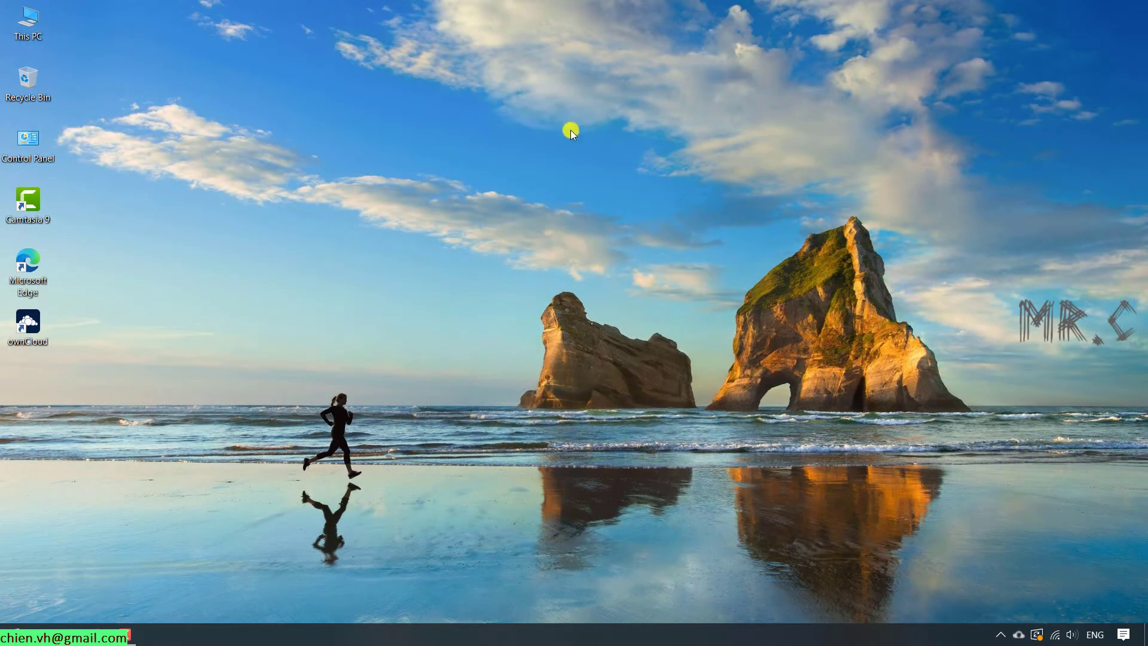
double_click(28, 22)
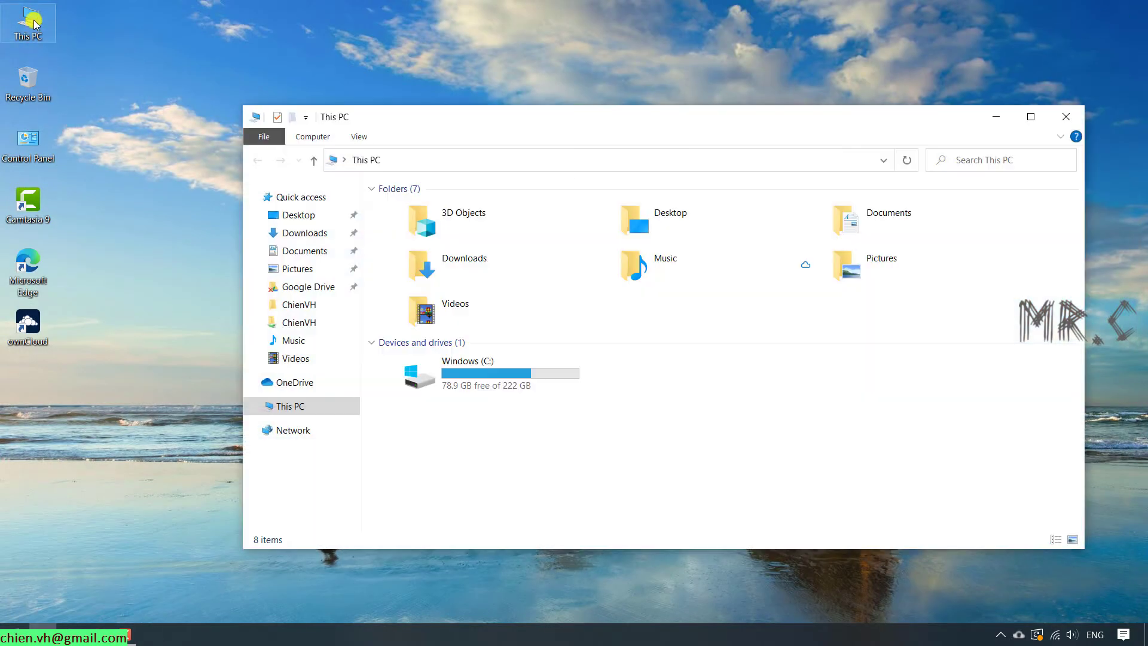
left_click(1030, 116)
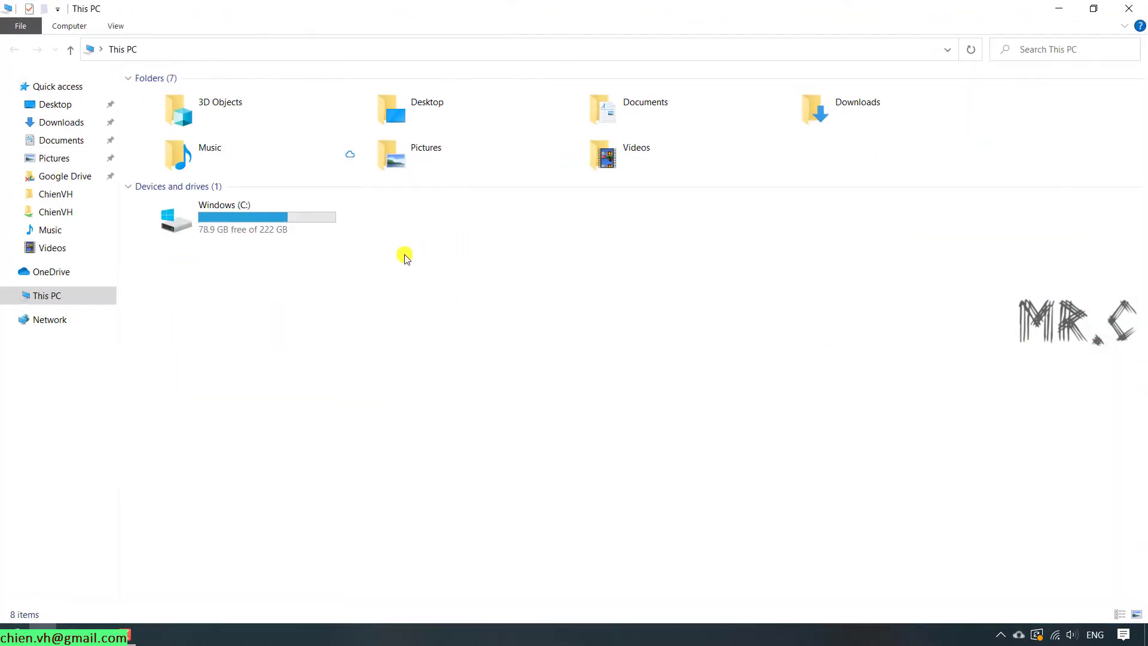
- Look inside the Windows.old folder on drive C:, then return to This PC
double_click(264, 228)
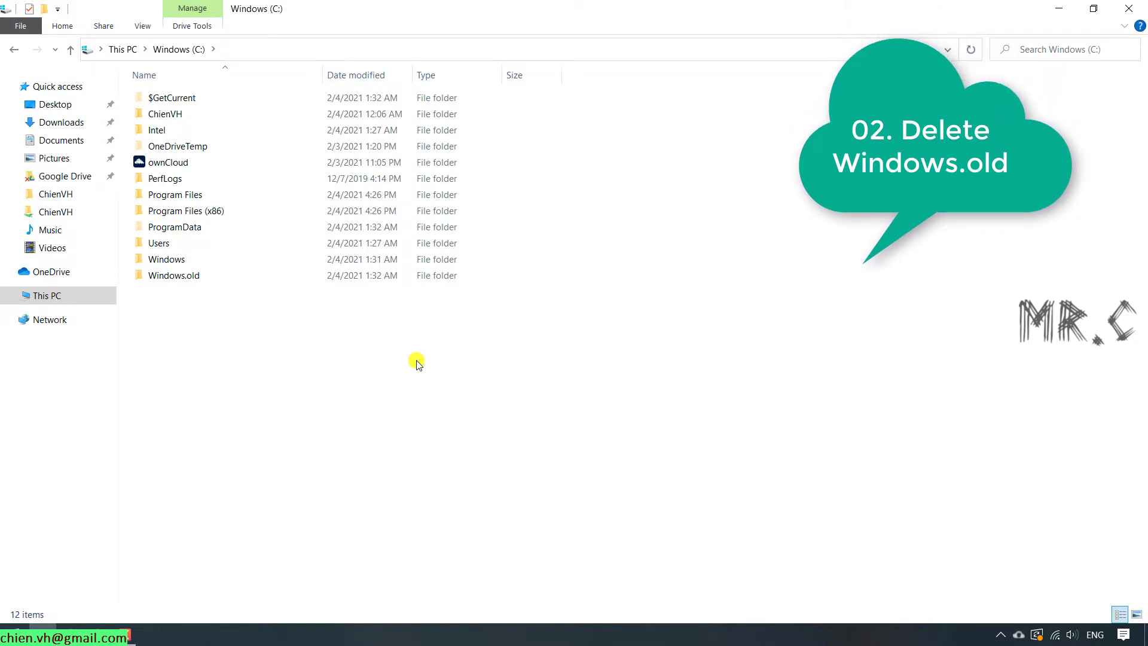
left_click(174, 276)
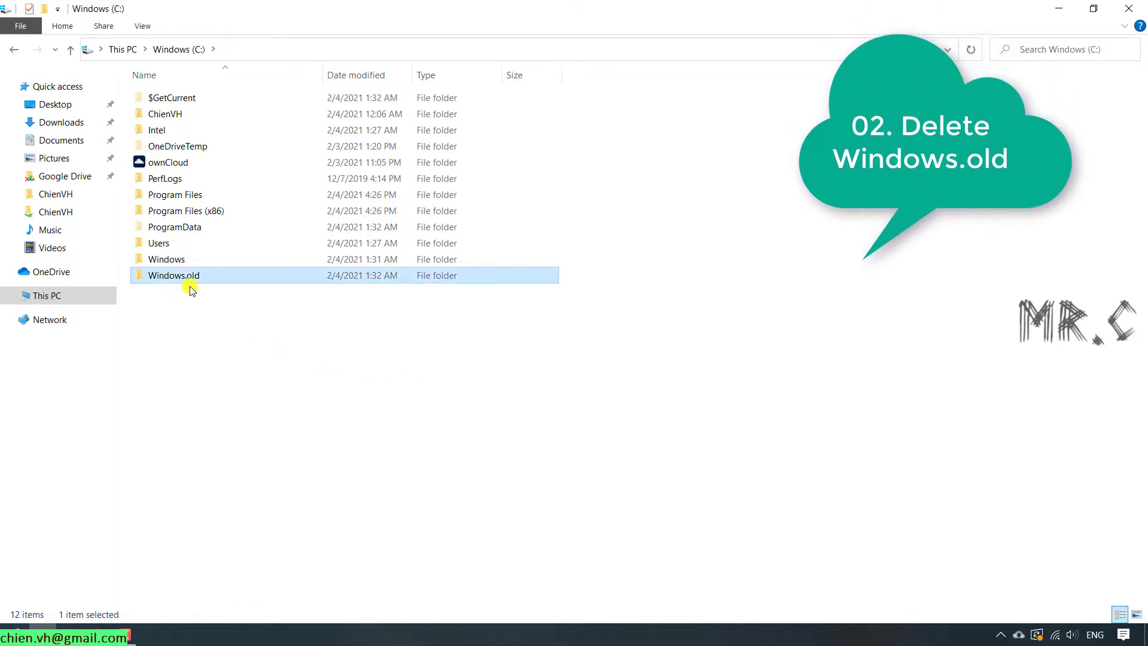
left_click(259, 357)
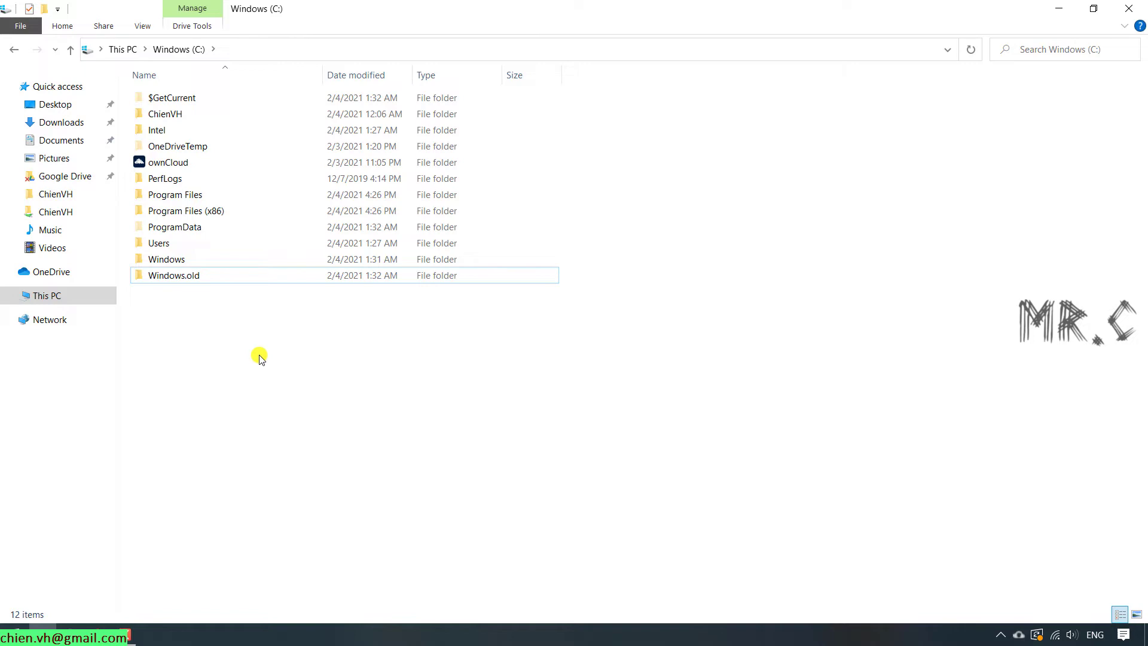
double_click(202, 278)
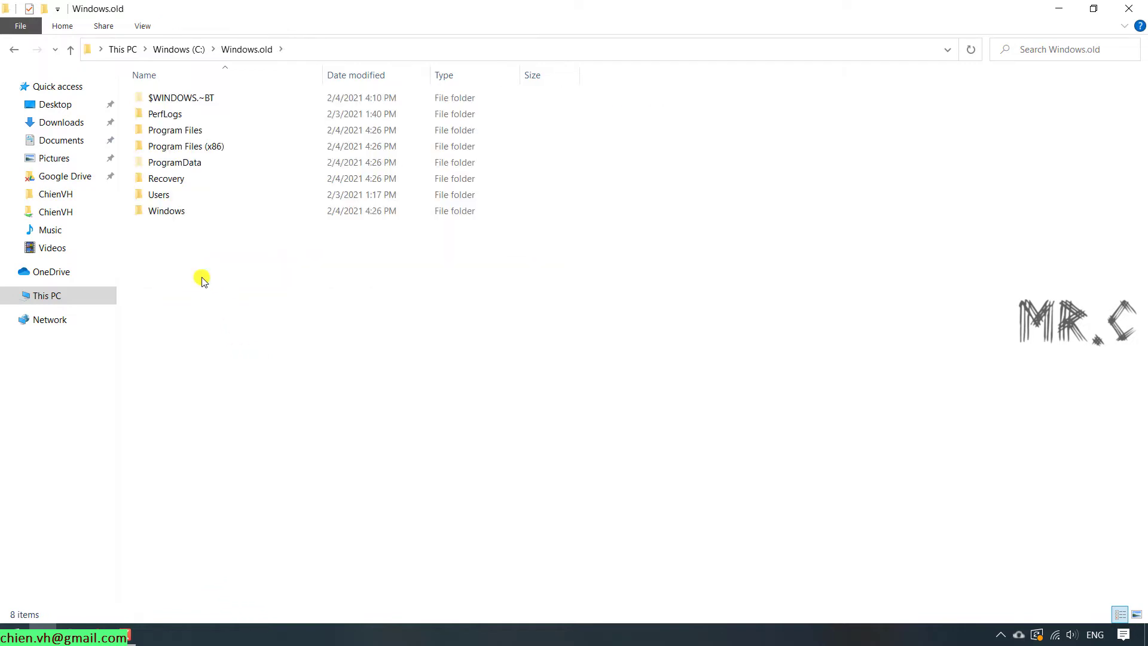
left_click(178, 48)
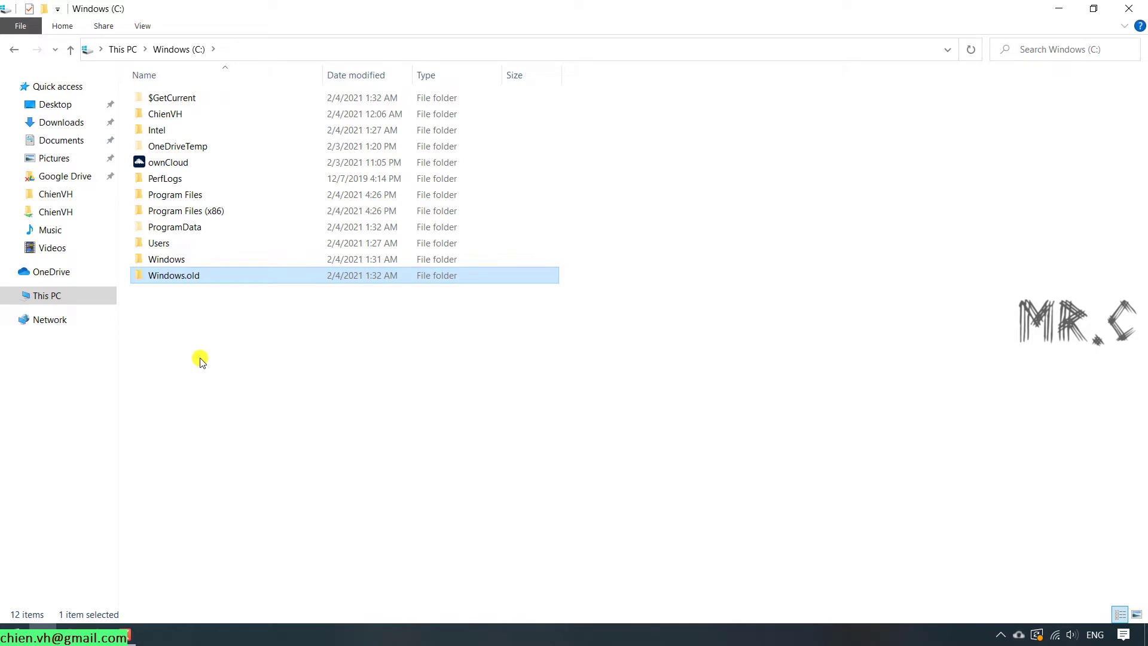
left_click(45, 298)
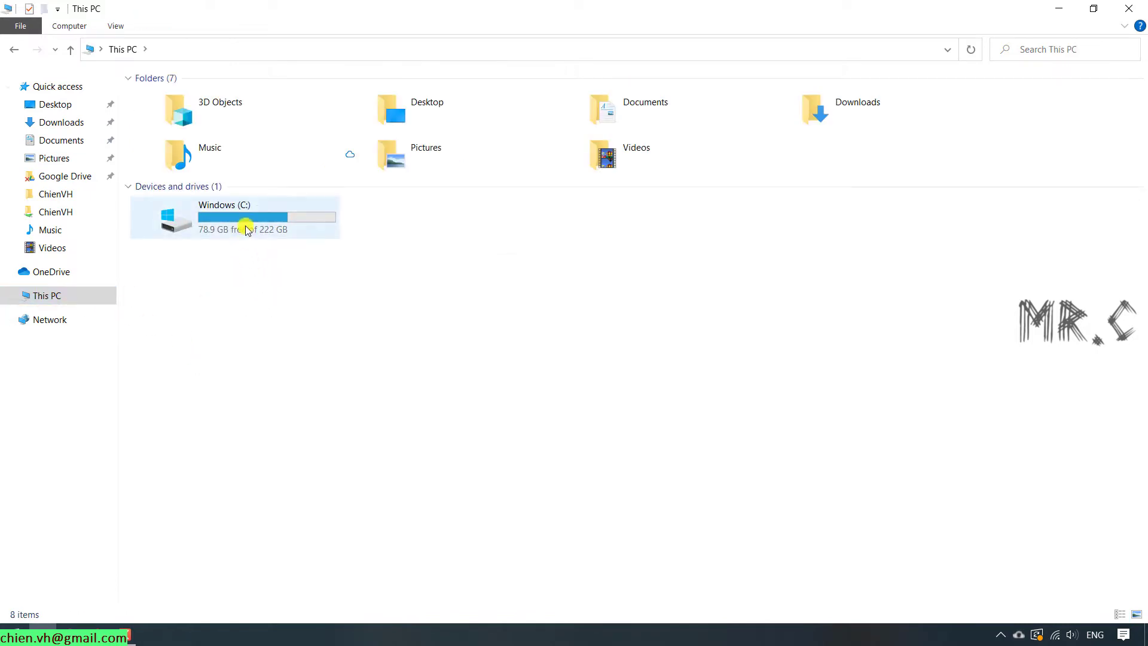
- Open Windows (C:) Properties, start Disk Cleanup and rescan including system files
left_click(240, 213)
right_click(240, 214)
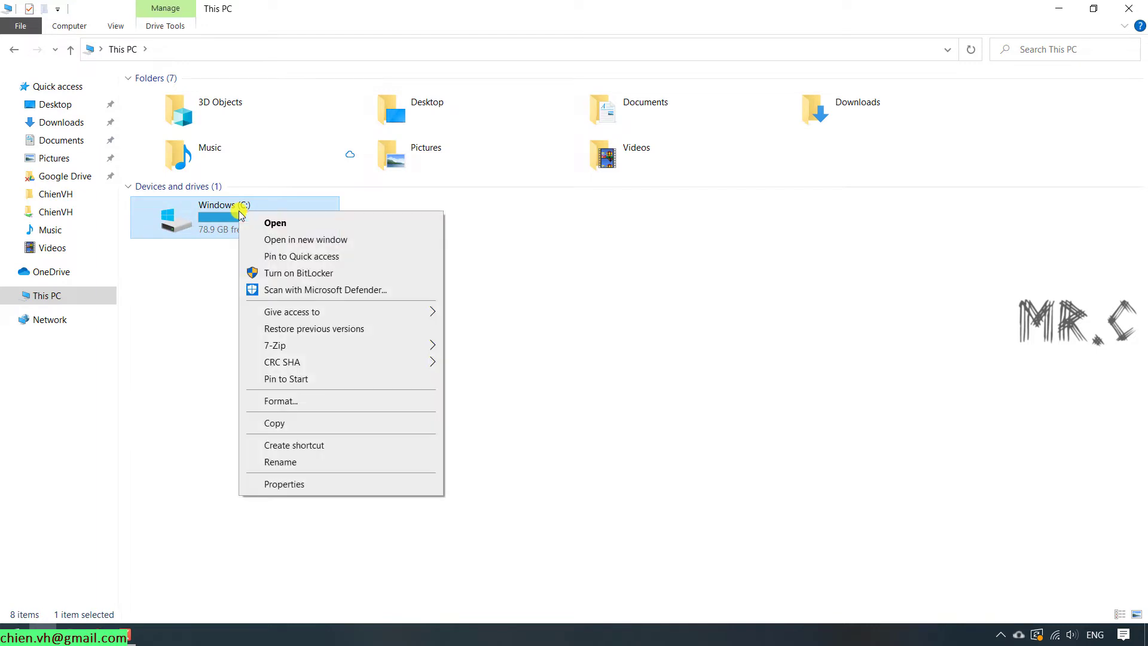
left_click(305, 481)
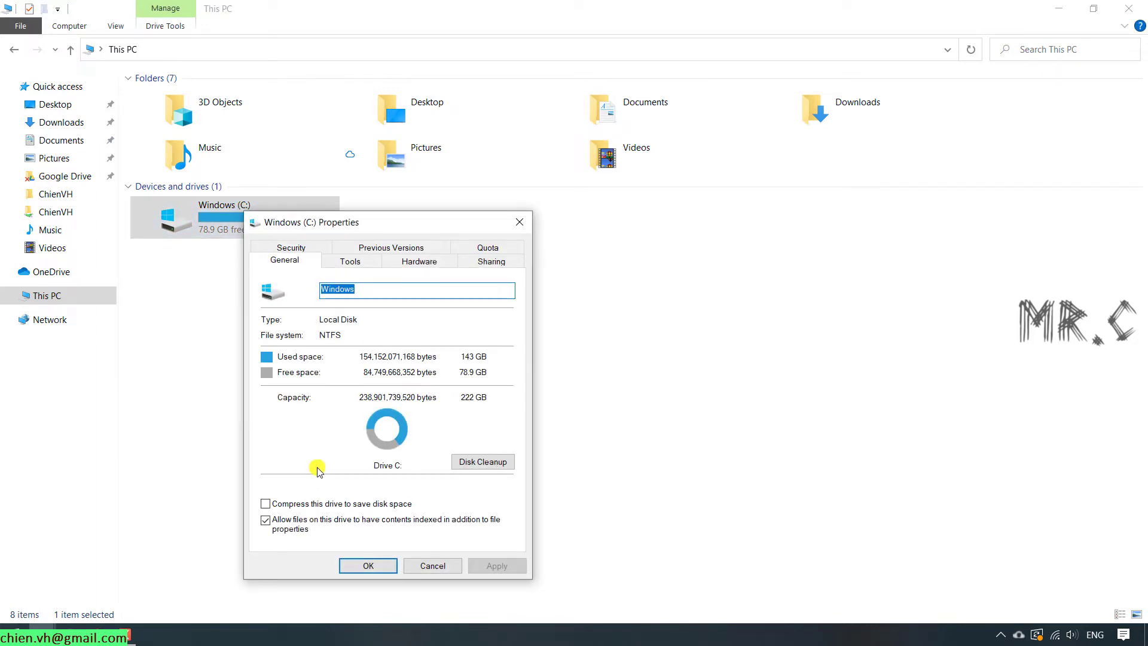
left_click(499, 473)
left_click_drag(231, 50, 410, 89)
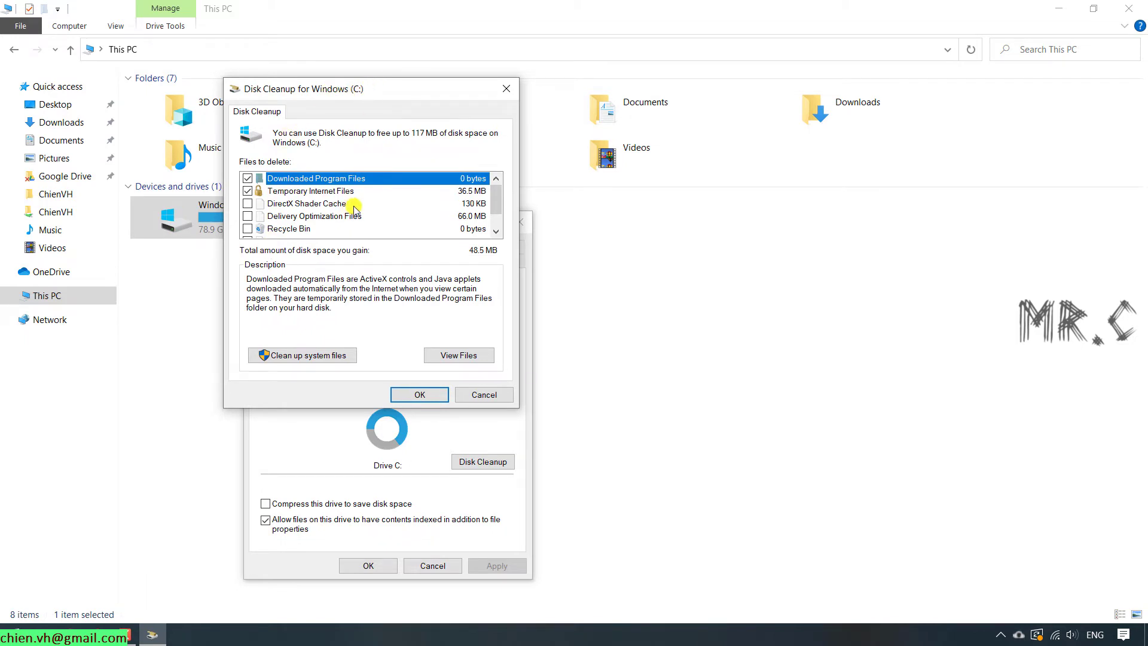
left_click(323, 357)
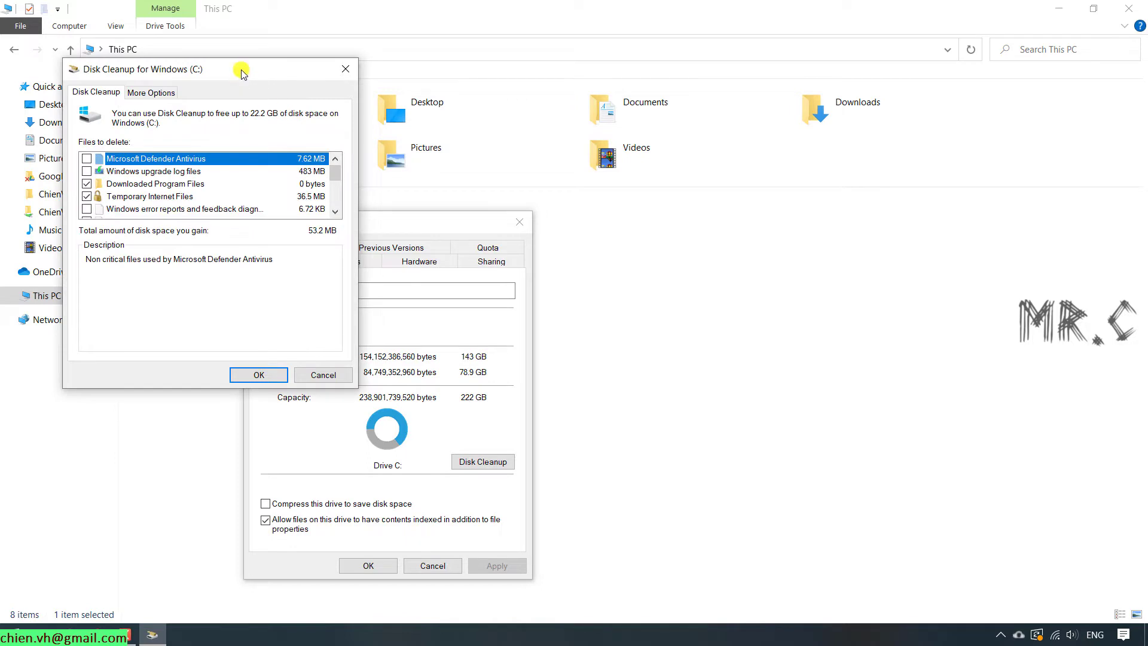
- Tick cleanup categories including Defender files, upgrade logs, Previous Windows installation(s) and Recycle Bin
left_click_drag(242, 69, 424, 116)
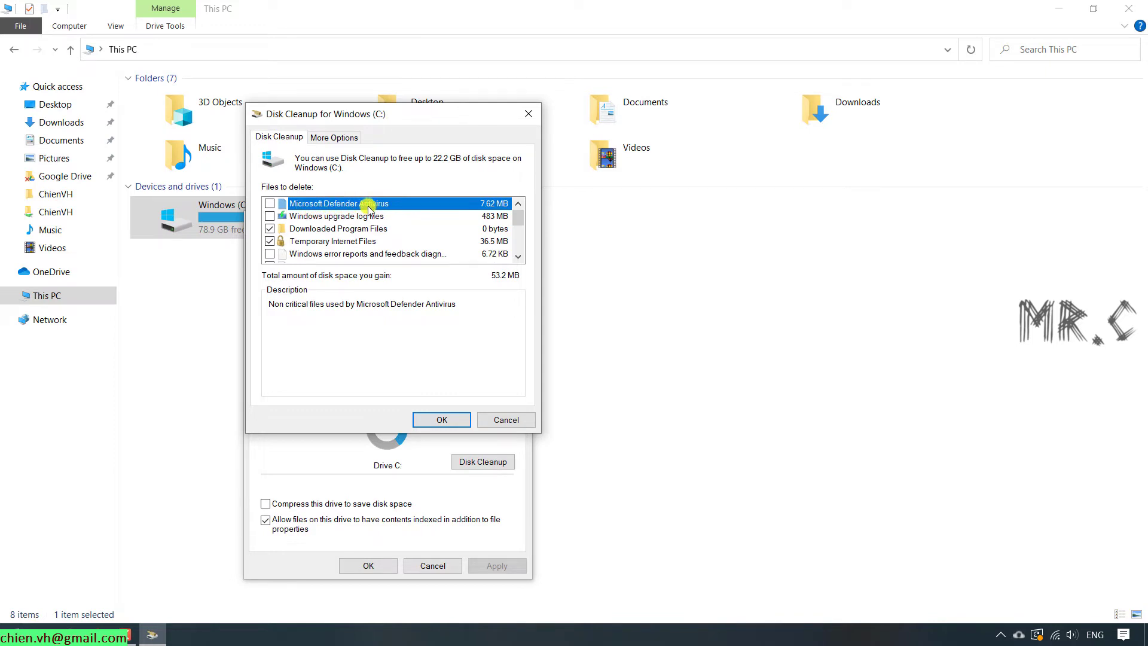
left_click(270, 204)
left_click(270, 215)
left_click(517, 257)
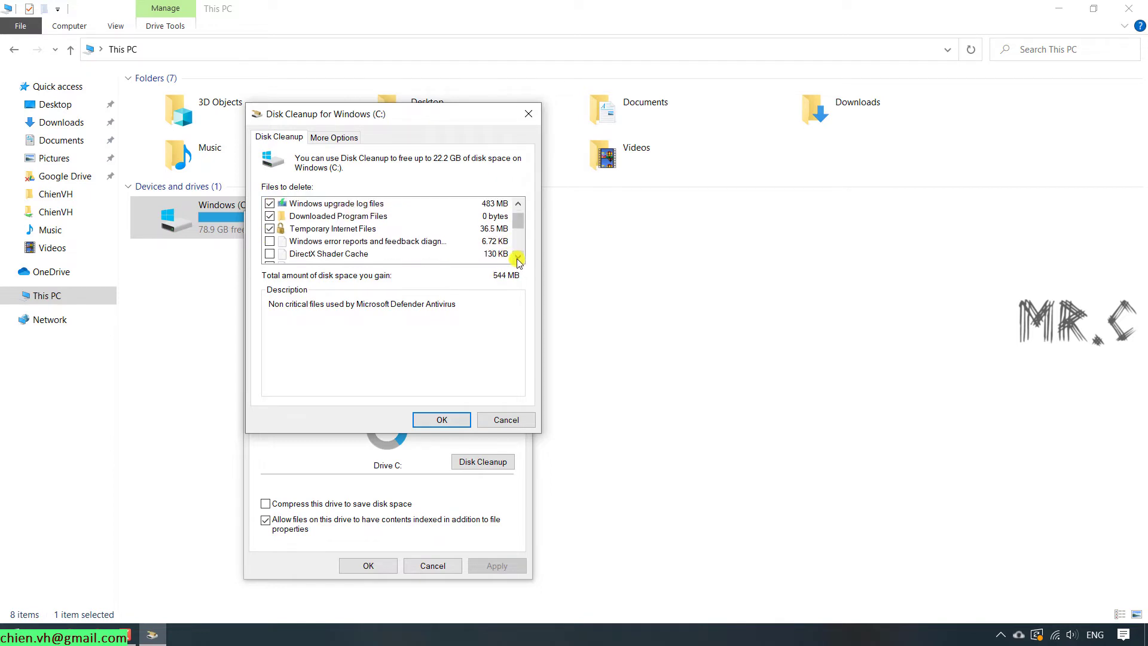
left_click(517, 257)
left_click(269, 228)
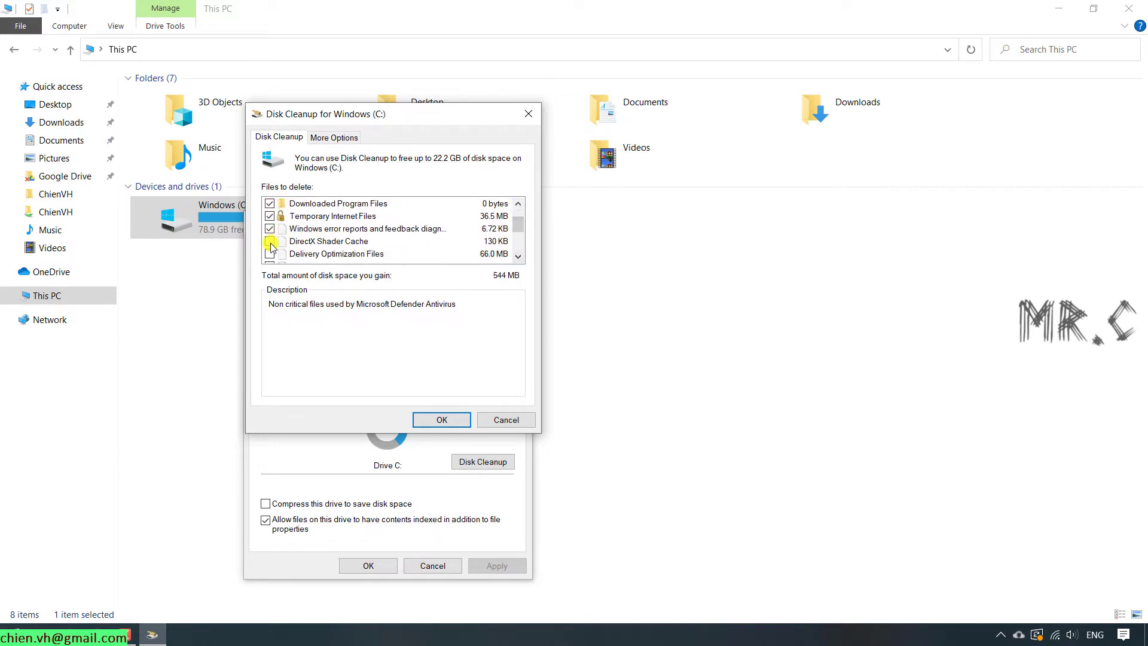
left_click(270, 241)
left_click(269, 254)
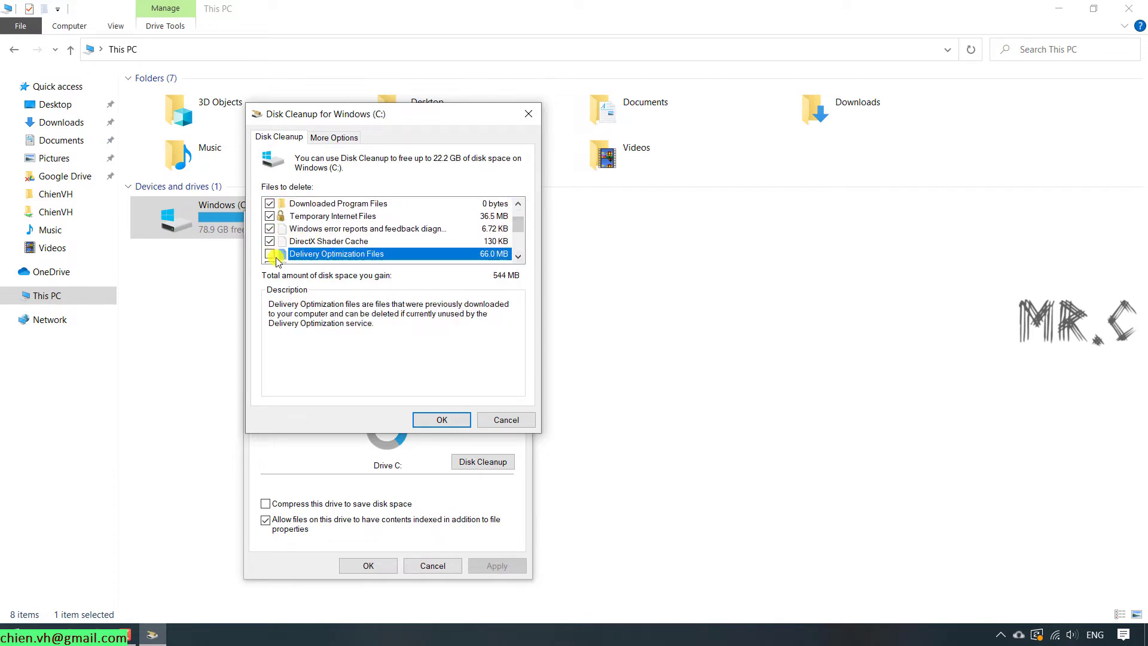
left_click(518, 257)
left_click(518, 257)
left_click(518, 257)
left_click(517, 257)
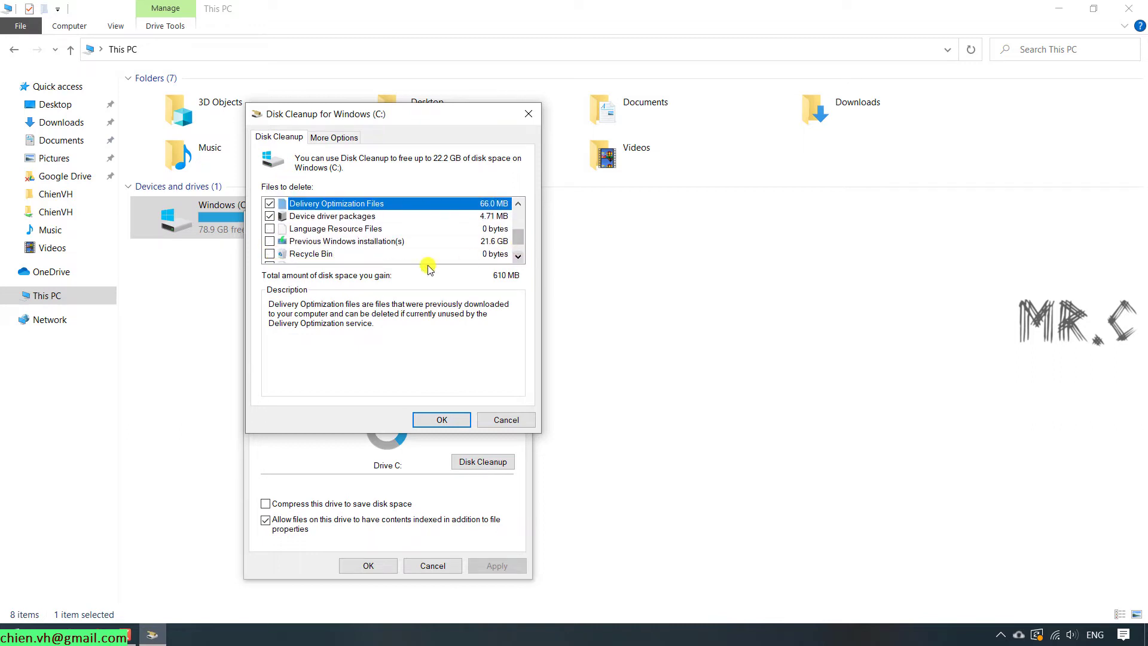
left_click(271, 229)
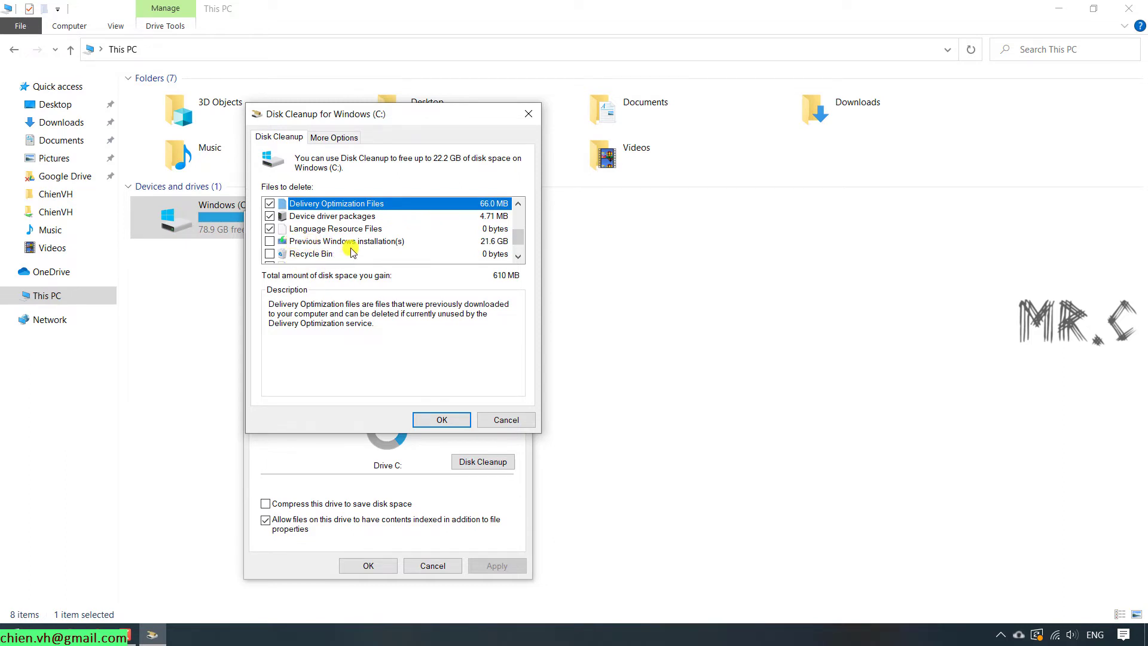
left_click(269, 241)
left_click(270, 254)
- Cancel Disk Cleanup without deleting anything and close the drive C: properties with OK
scroll(344, 239, "down", 1)
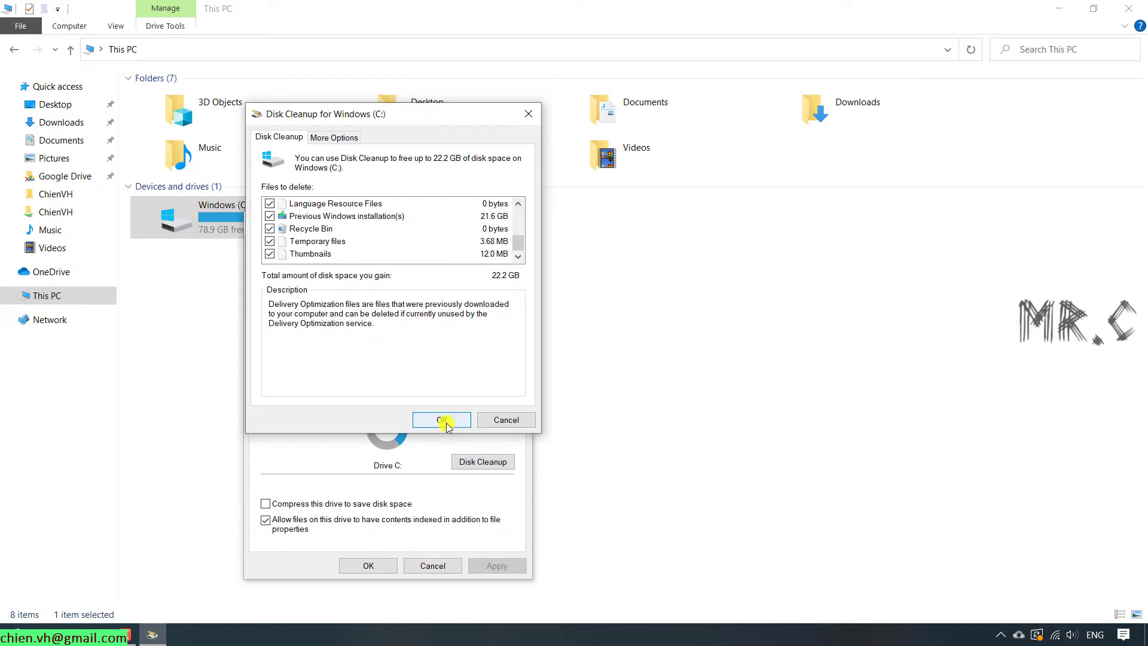
scroll(517, 224, "up", 3)
left_click_drag(523, 209, 516, 244)
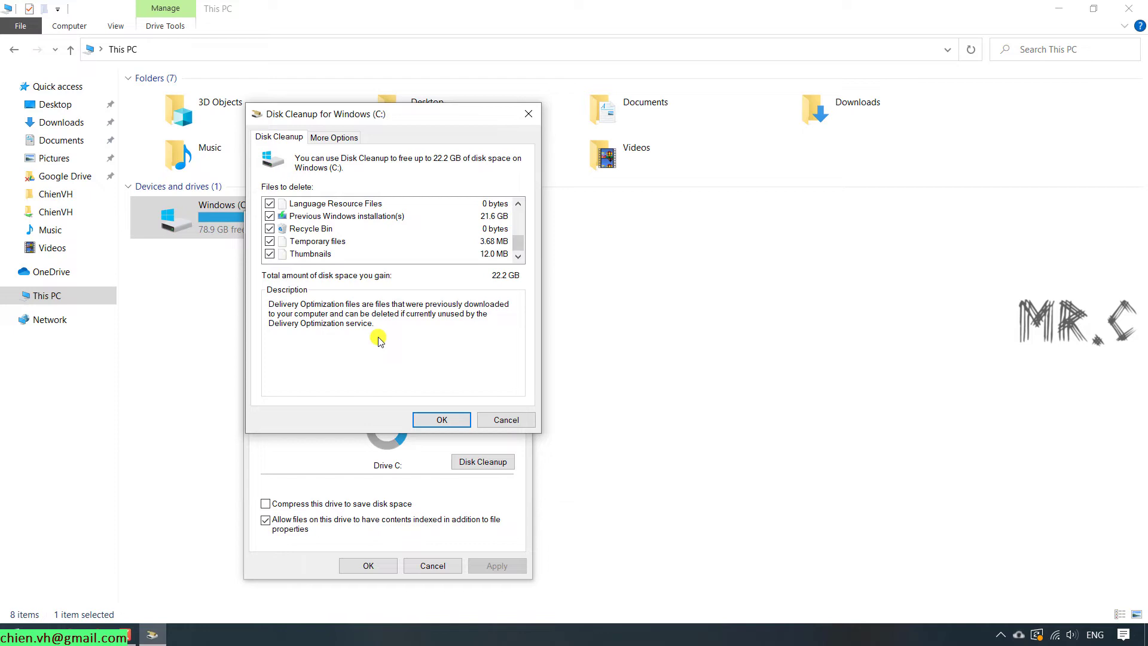
left_click(517, 422)
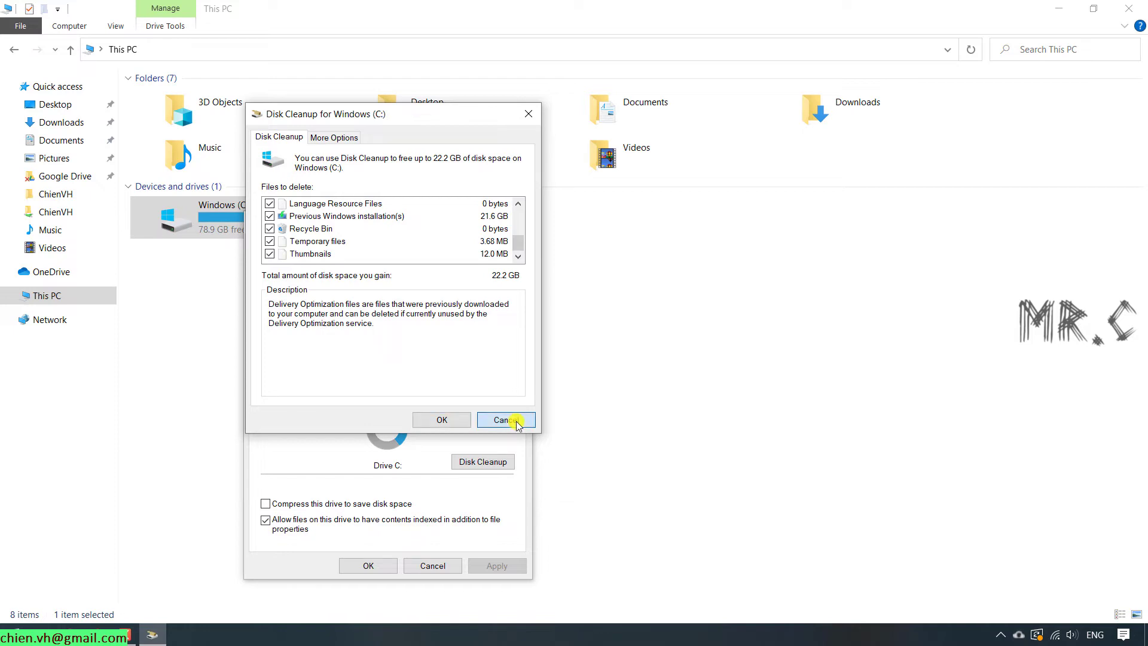
left_click(372, 565)
left_click(505, 353)
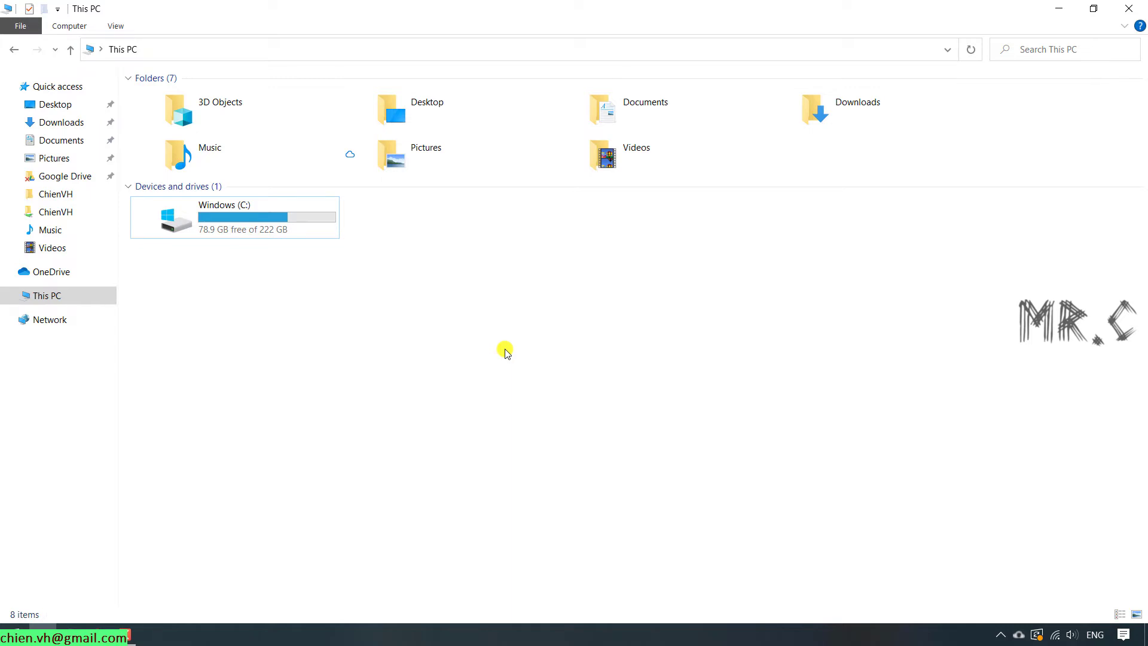
- Reopen Settings, search 'app' and go to the Default apps page
left_click(10, 638)
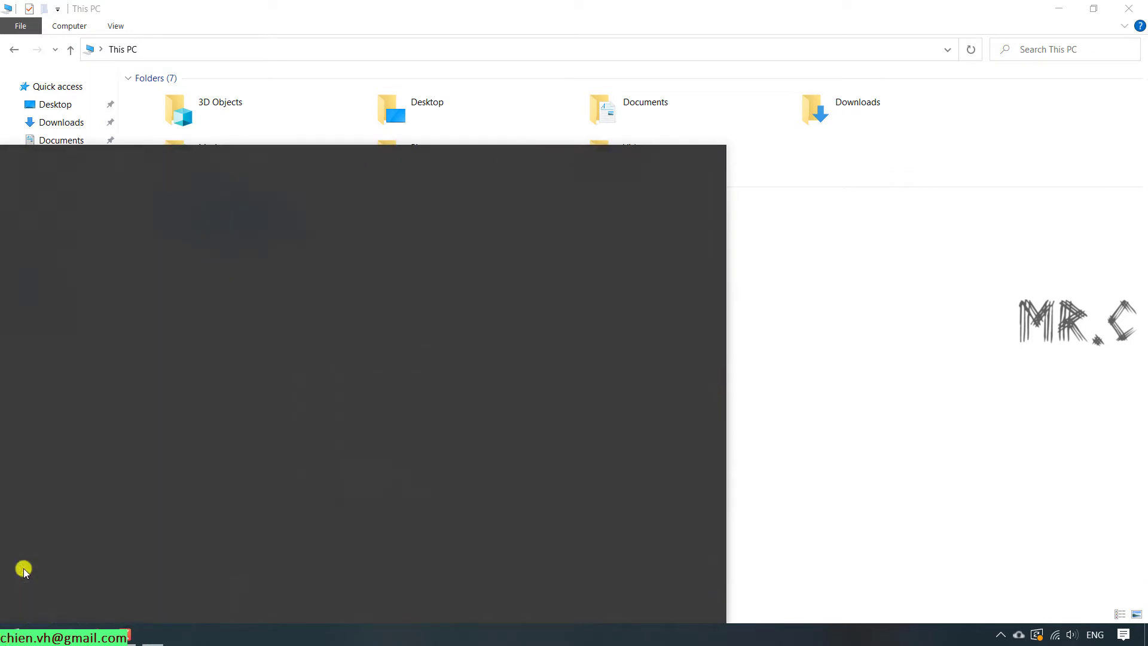
left_click(19, 572)
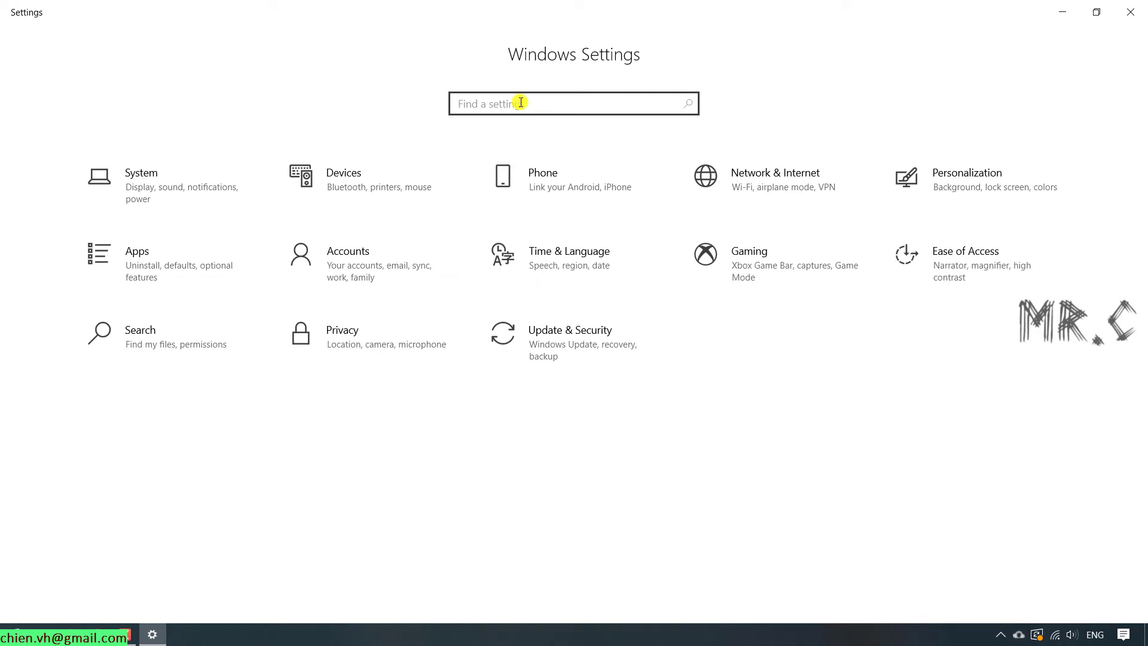
type("app")
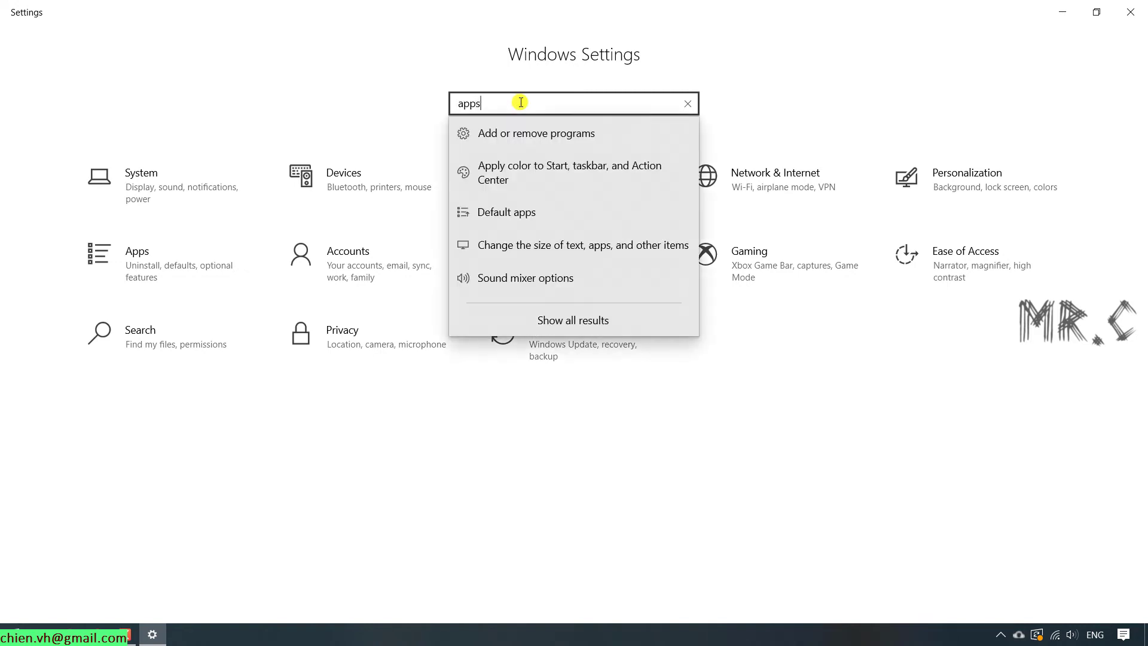
left_click(505, 219)
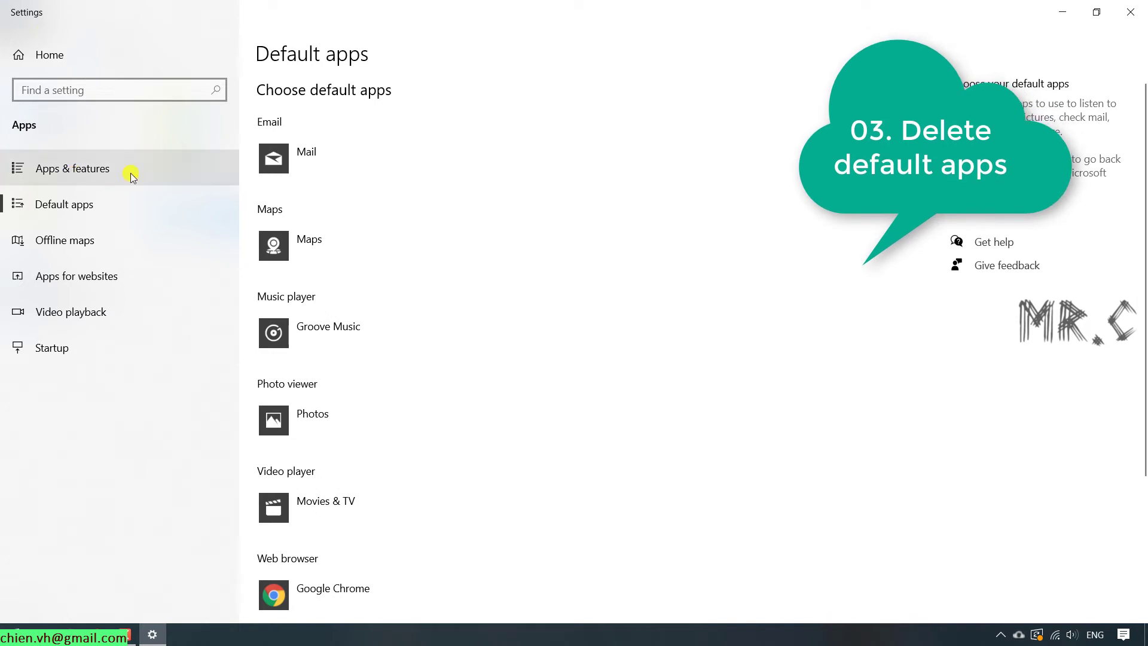
- In Apps & features, uninstall 3D Builder
left_click(93, 168)
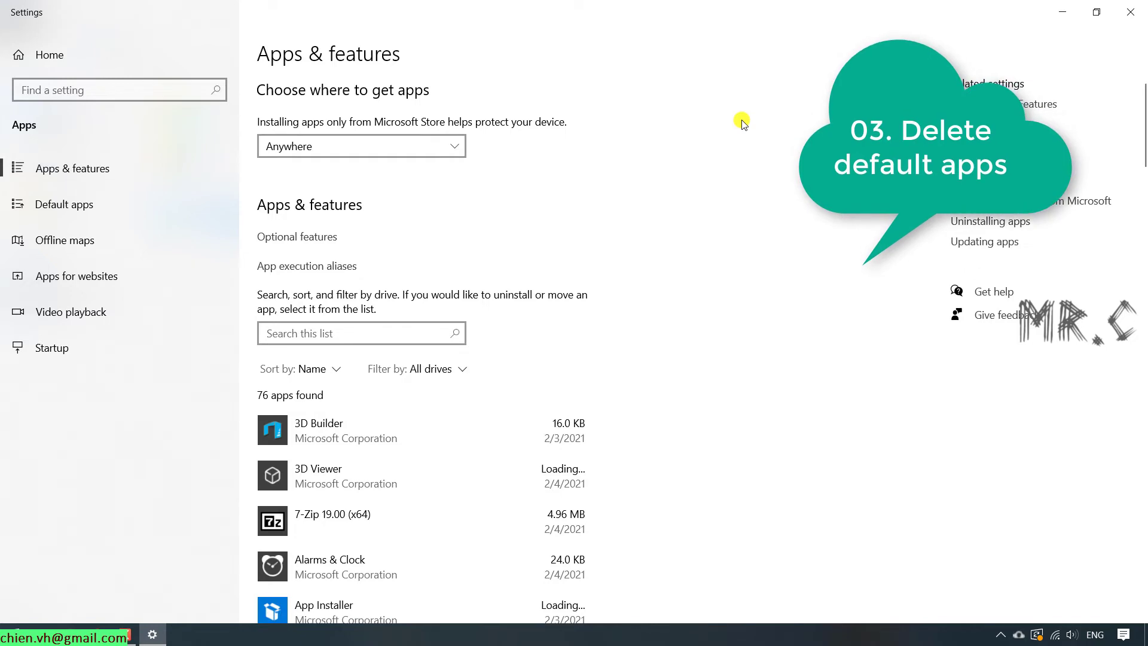
scroll(784, 302, "down", 3)
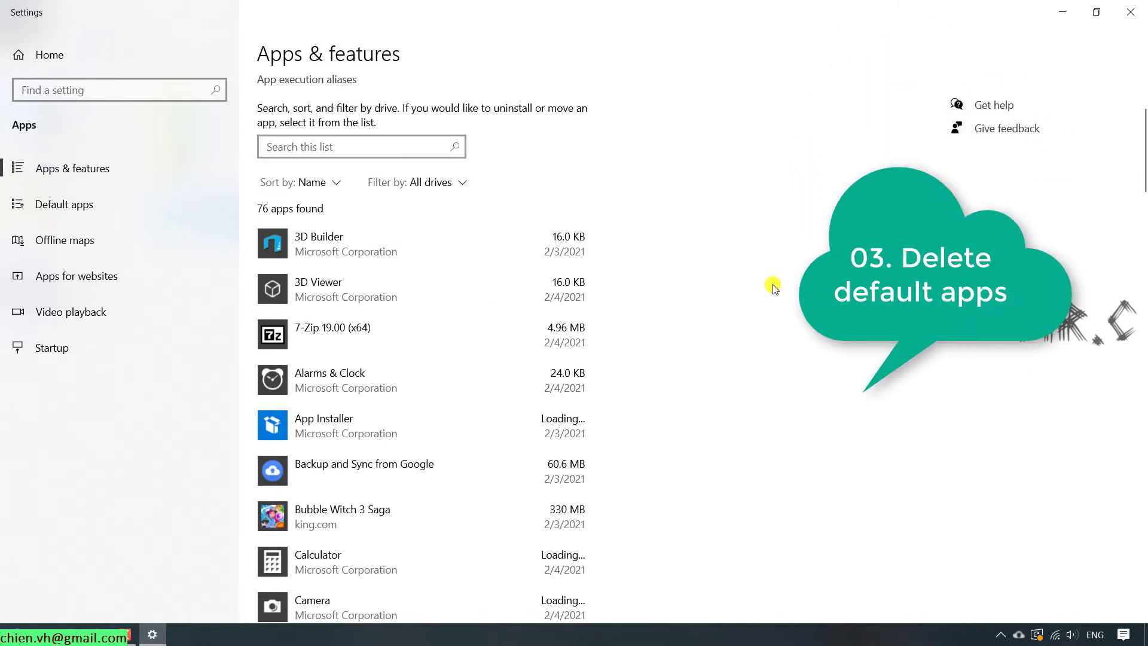
scroll(558, 225, "down", 2)
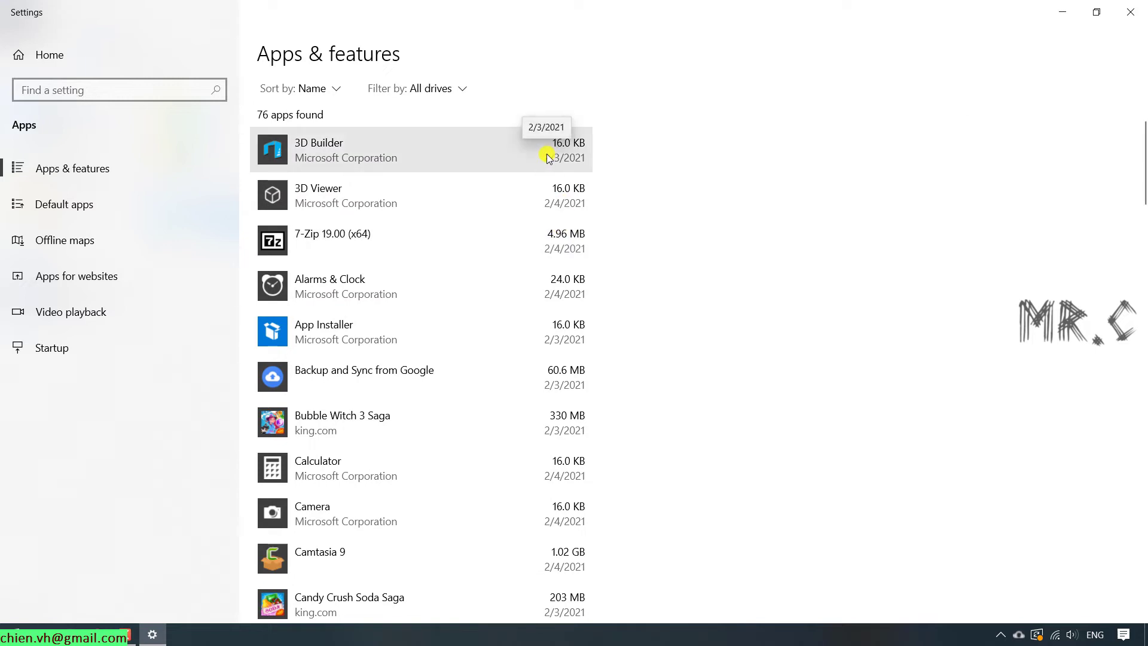
left_click_drag(1139, 144, 1139, 104)
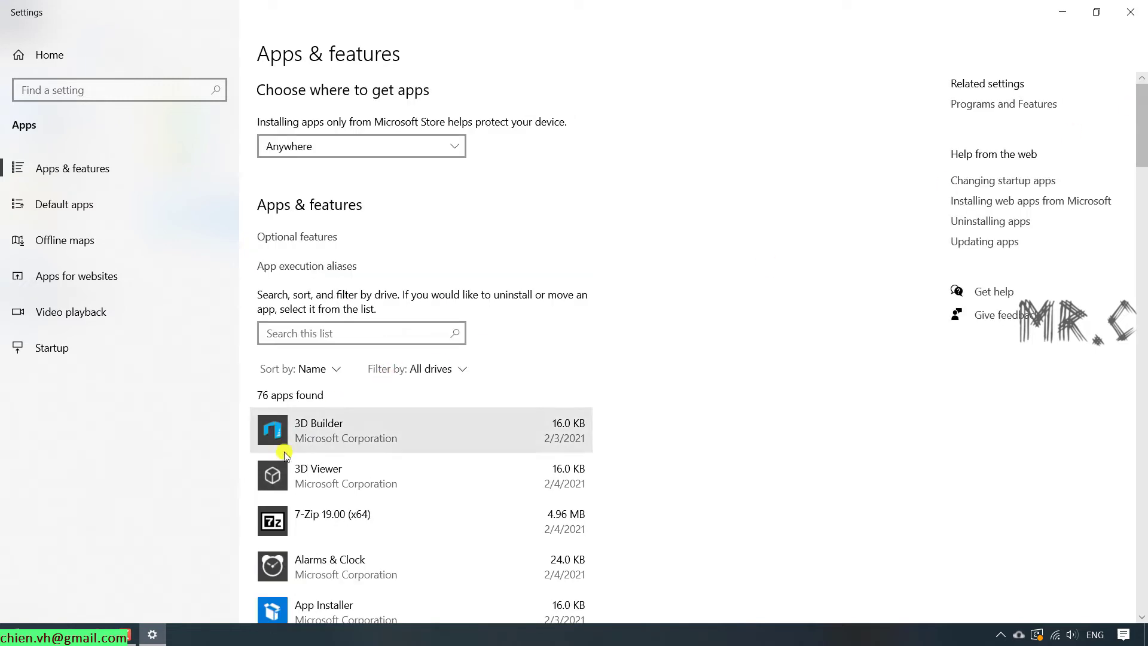
left_click(338, 423)
scroll(335, 422, "down", 4)
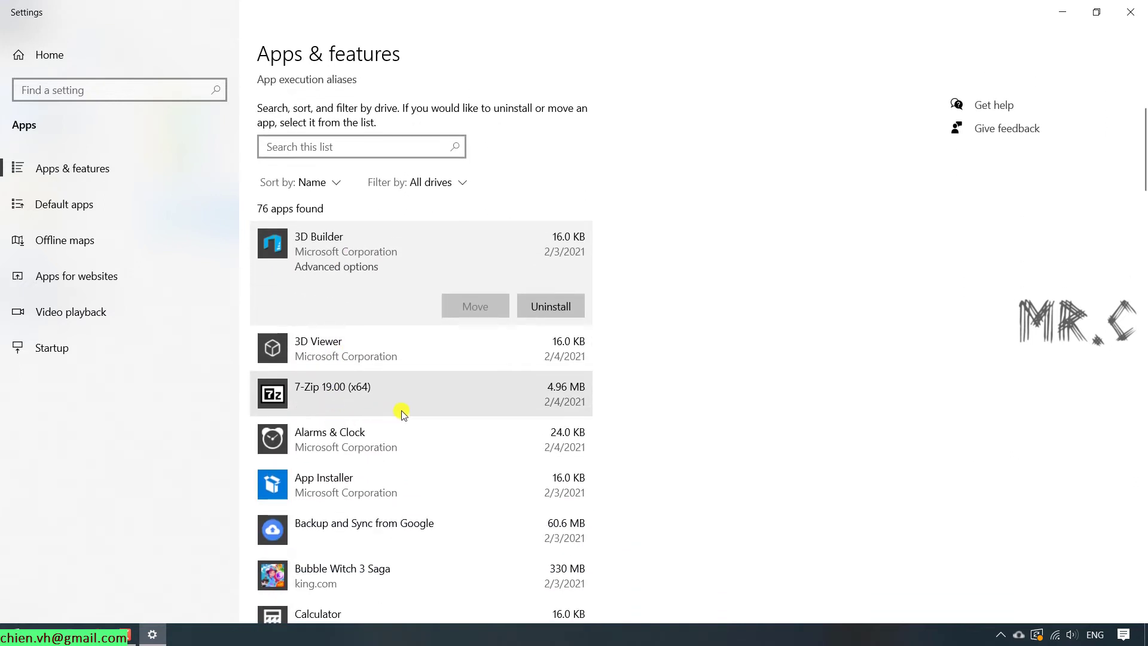
left_click(506, 357)
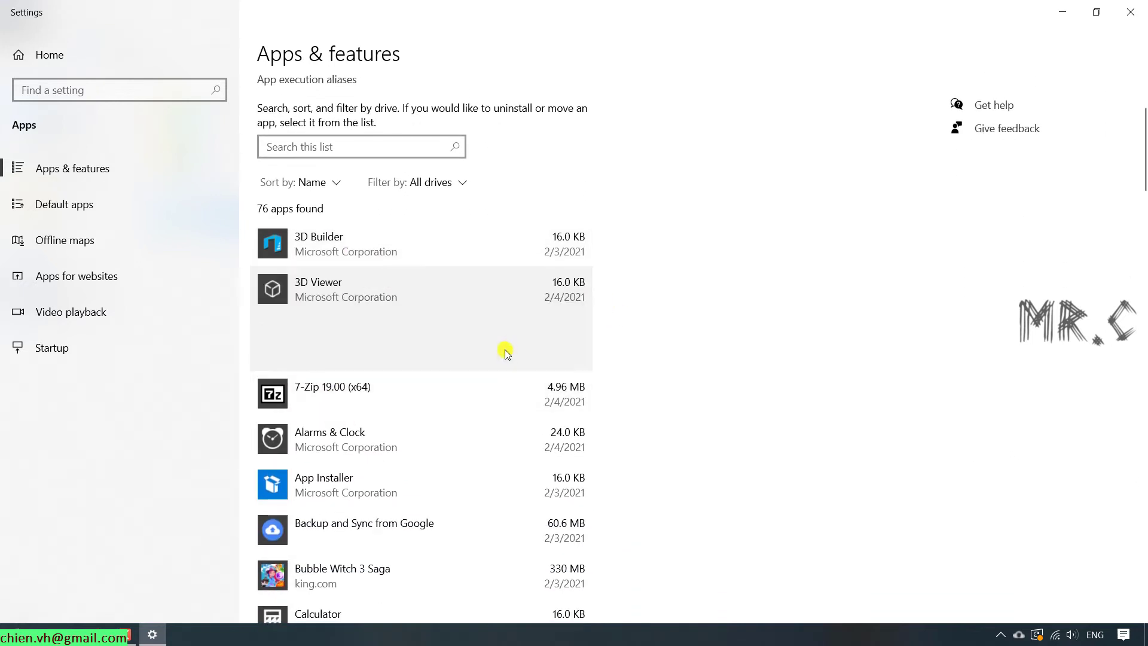
left_click(510, 242)
scroll(510, 188, "down", 2)
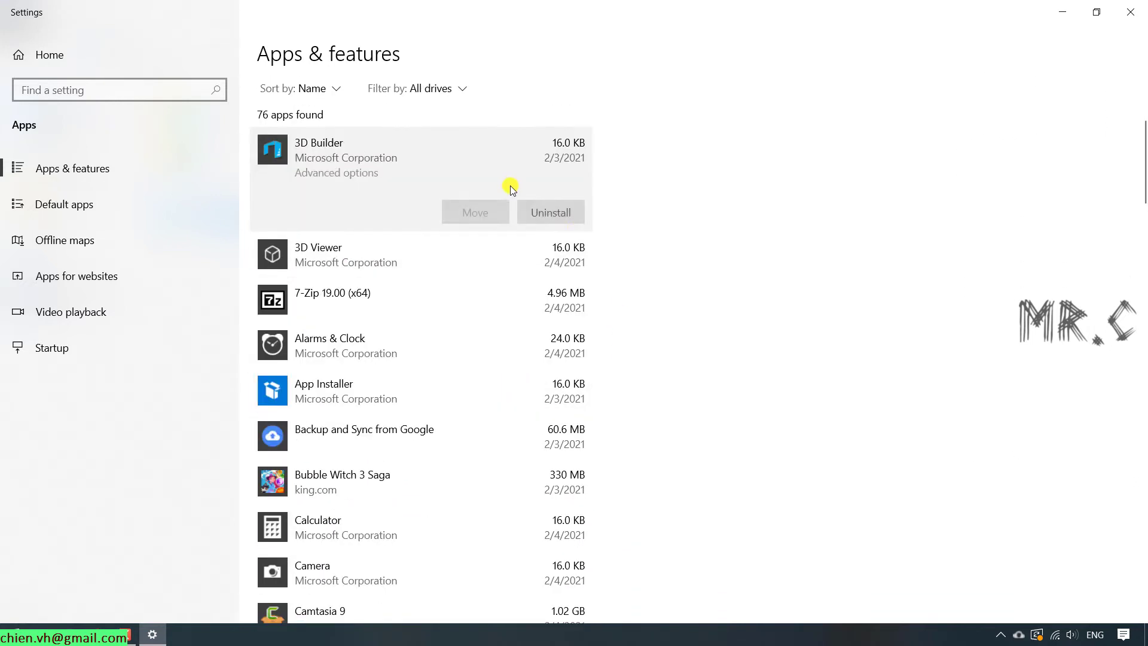
left_click(550, 213)
left_click(618, 178)
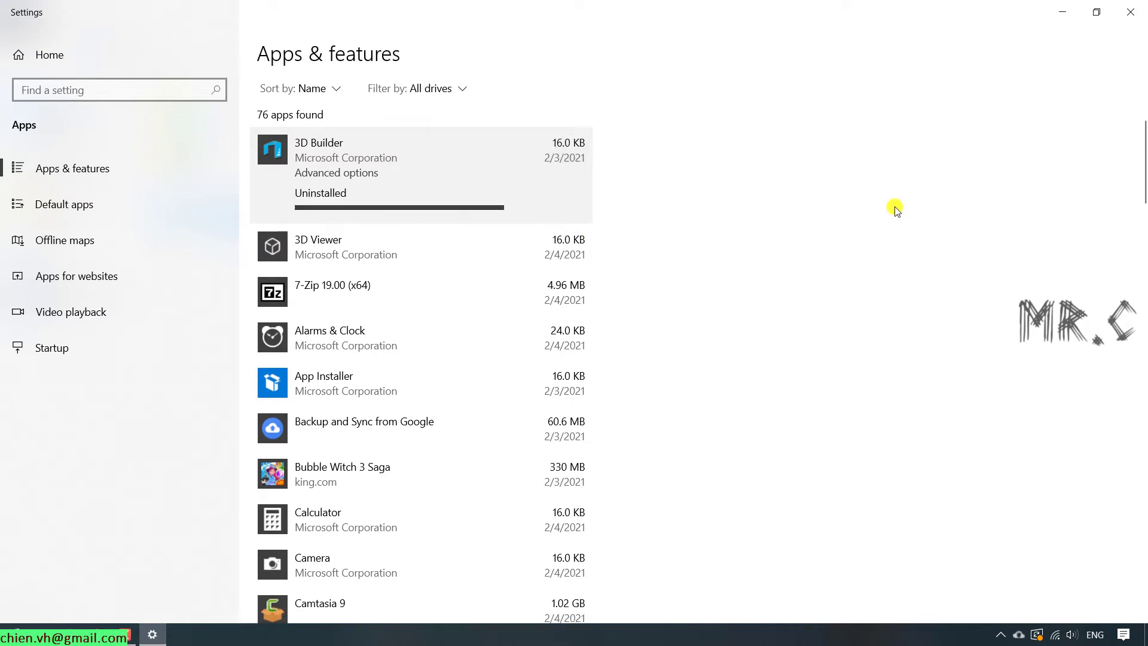
- Uninstall 3D Viewer, then close Settings and minimize Explorer to show the desktop
left_click(562, 439)
left_click(559, 491)
left_click(622, 453)
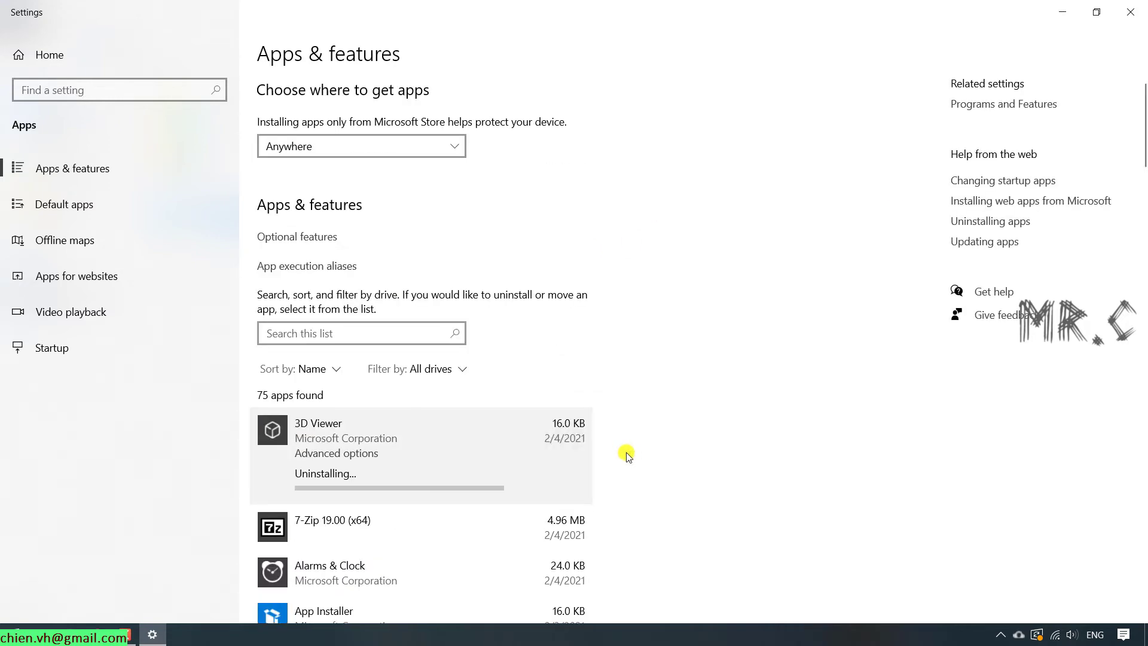
scroll(771, 353, "down", 20)
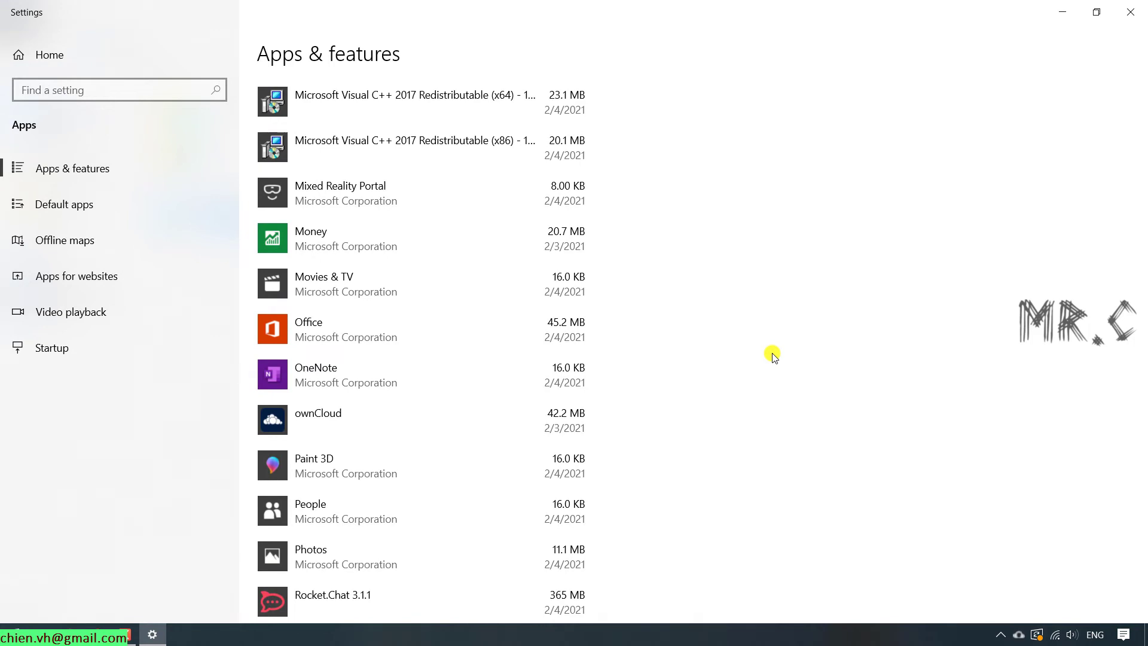
scroll(772, 354, "down", 6)
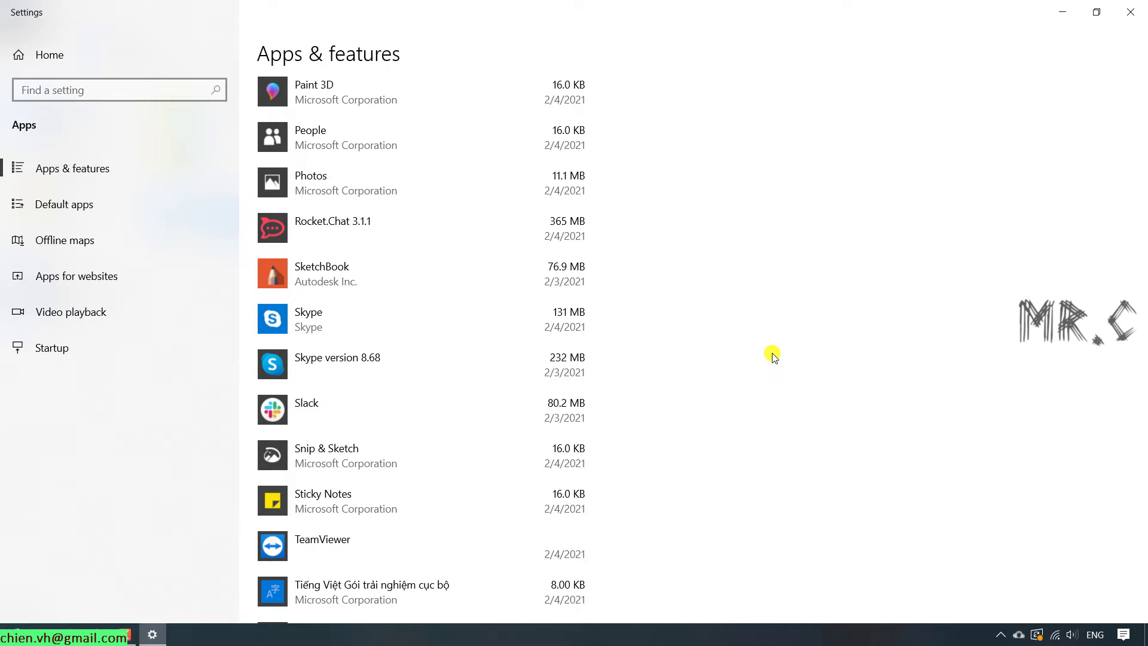
left_click(1130, 12)
left_click(1067, 8)
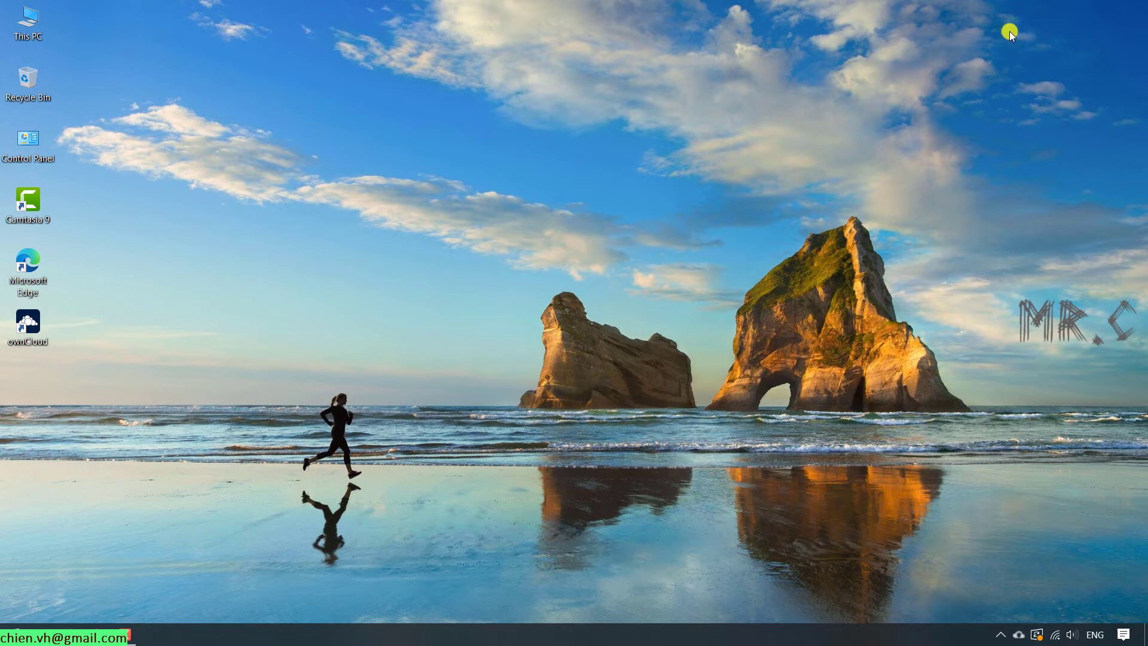
- Search 'iobit' in Chrome, download IObit Uninstaller from iobit.com, keep and run iobituninstaller.exe
left_click(96, 626)
left_click(438, 38)
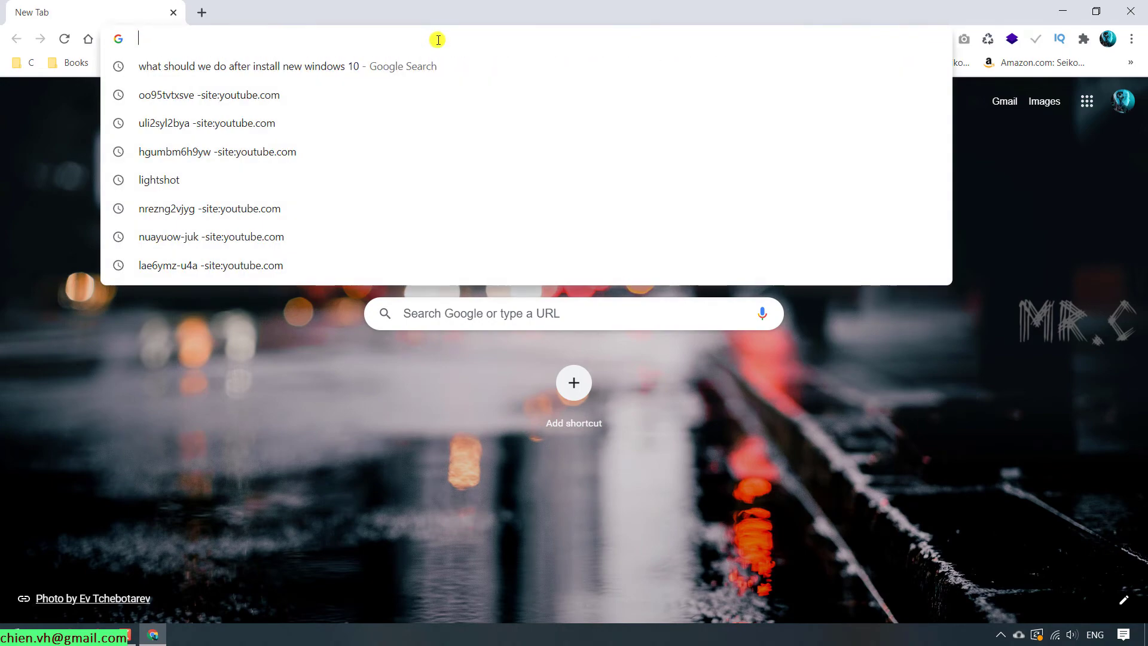
type("iobit uninstaller")
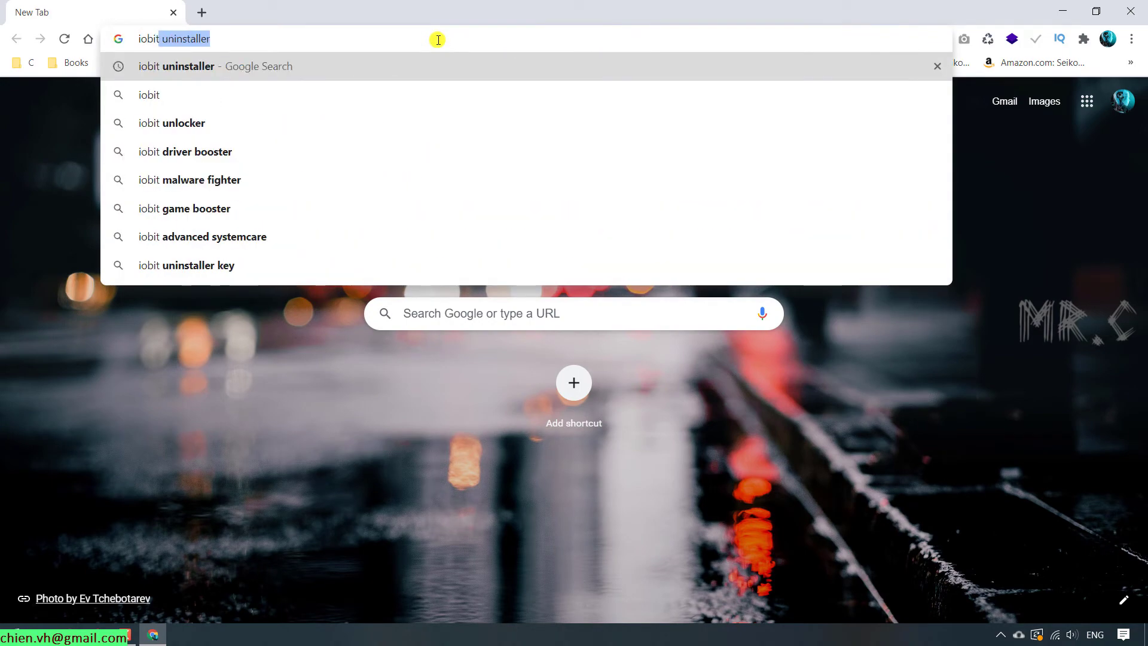
key("Return")
left_click(302, 210)
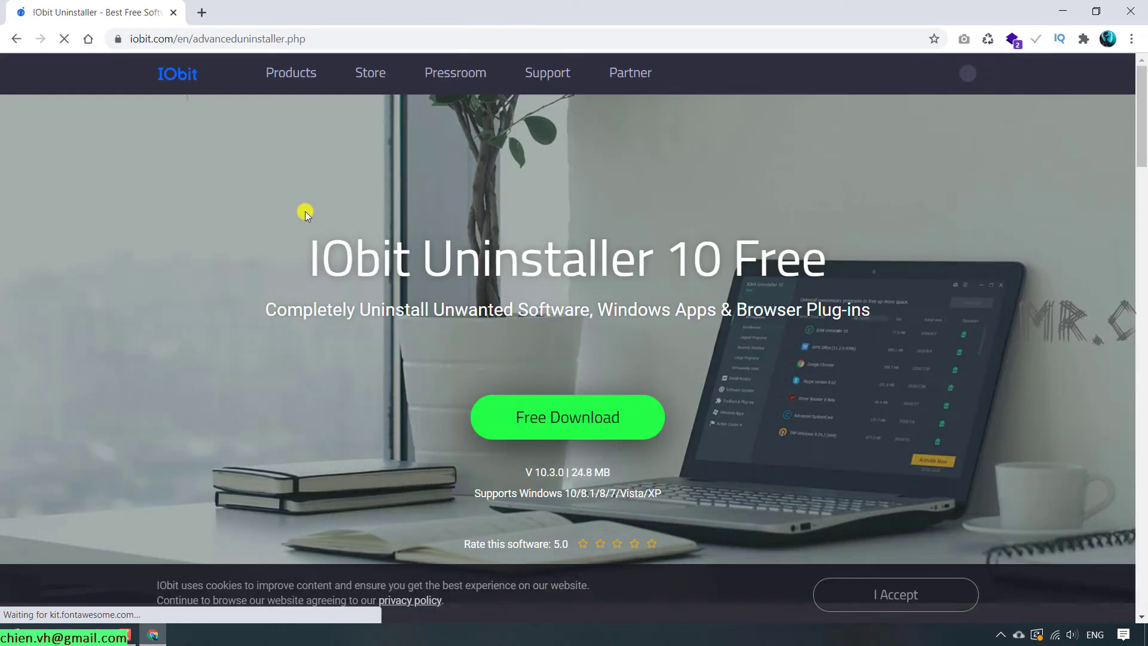
left_click(596, 412)
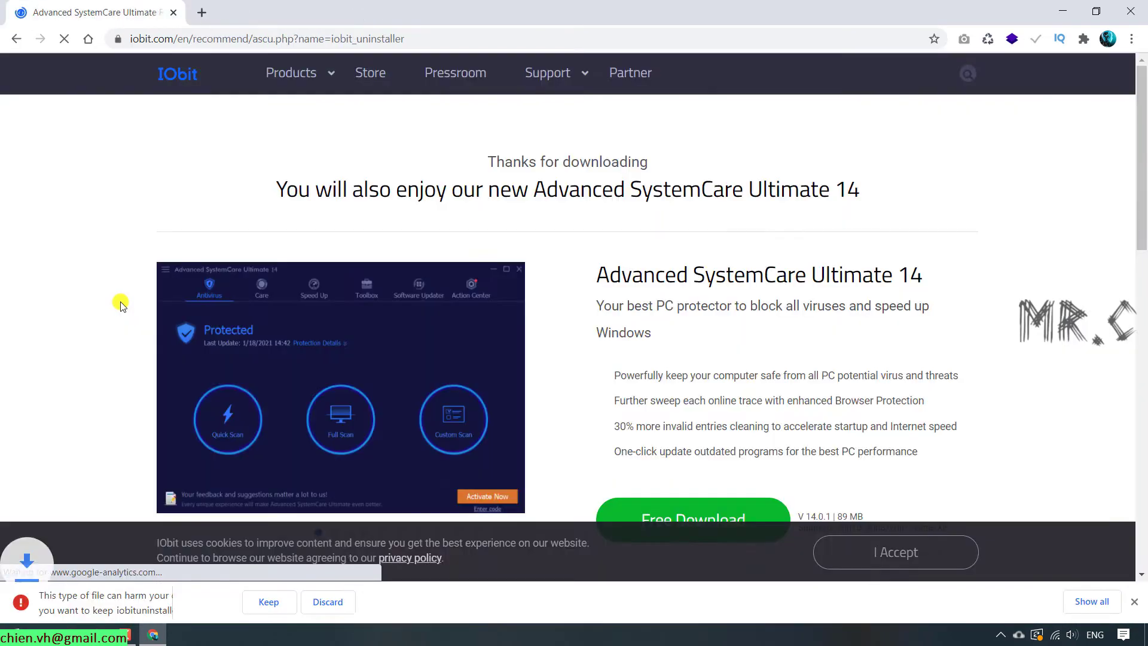
left_click(268, 601)
left_click(87, 605)
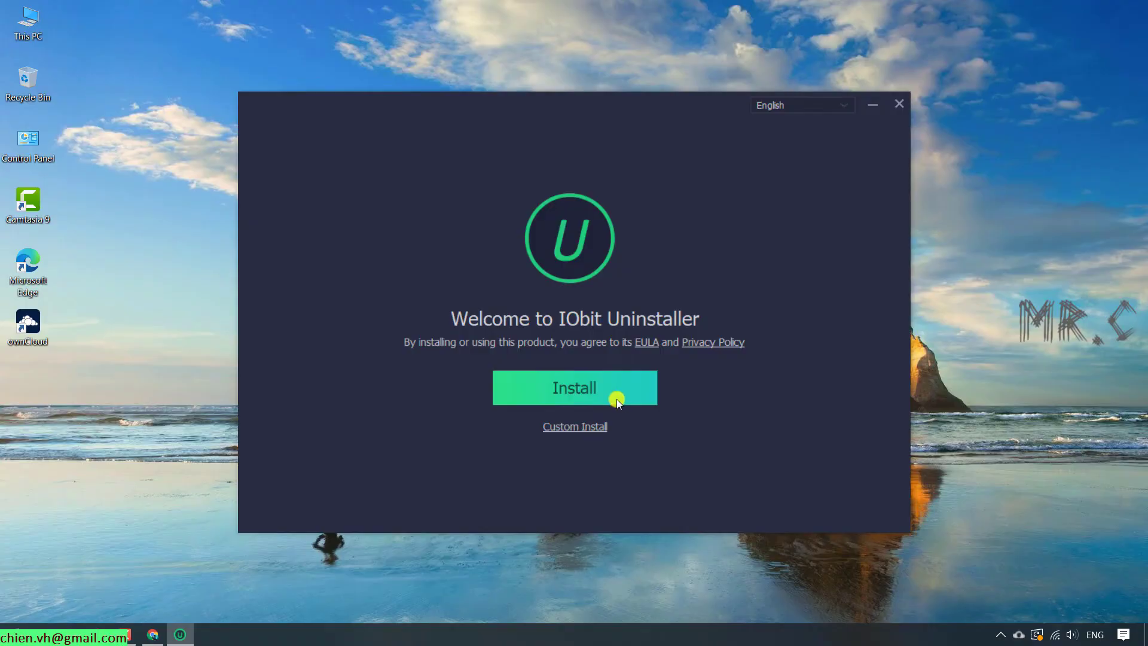
- Install IObit Uninstaller, declining the iTop VPN and Driver Booster offers
left_click(615, 394)
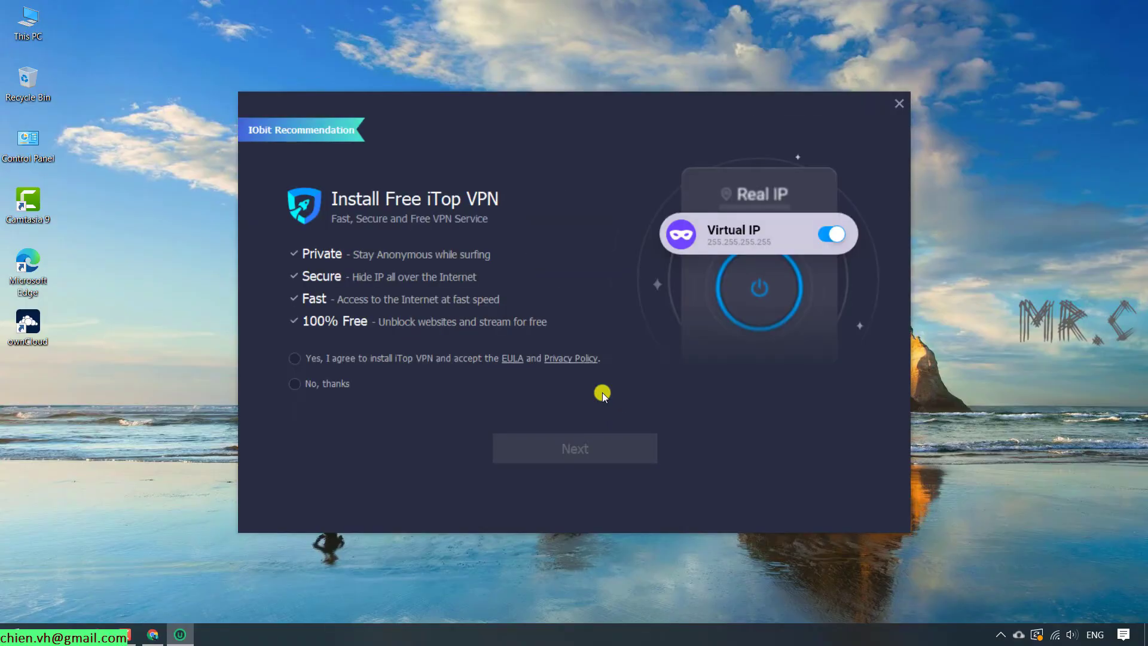
left_click(317, 383)
left_click(576, 456)
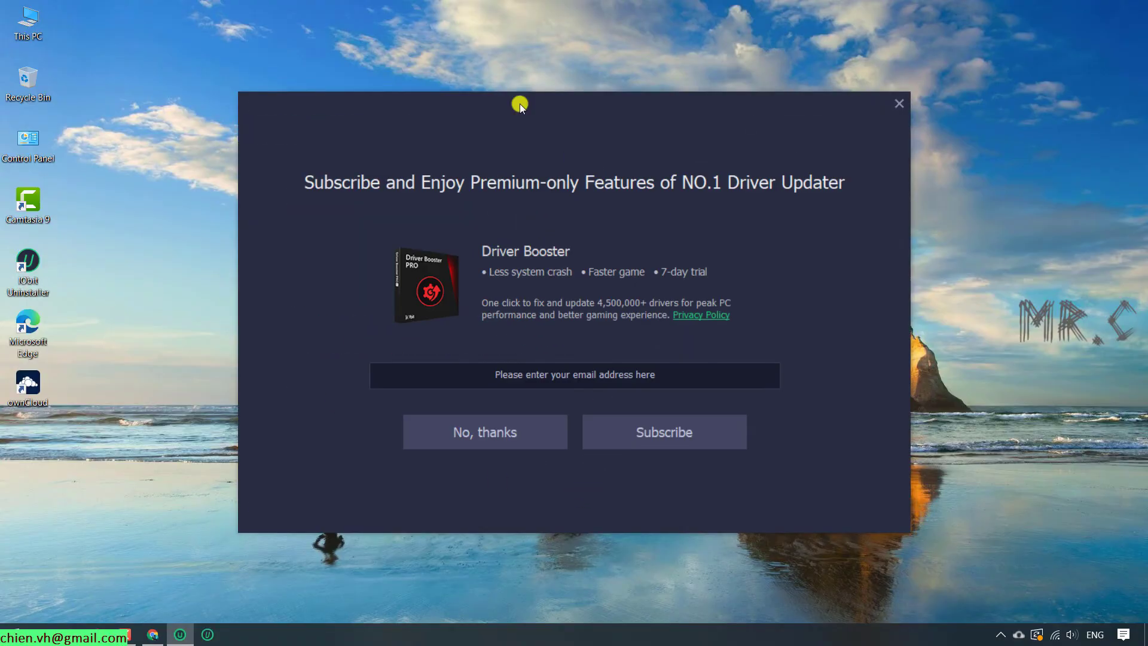
left_click(477, 432)
left_click(557, 407)
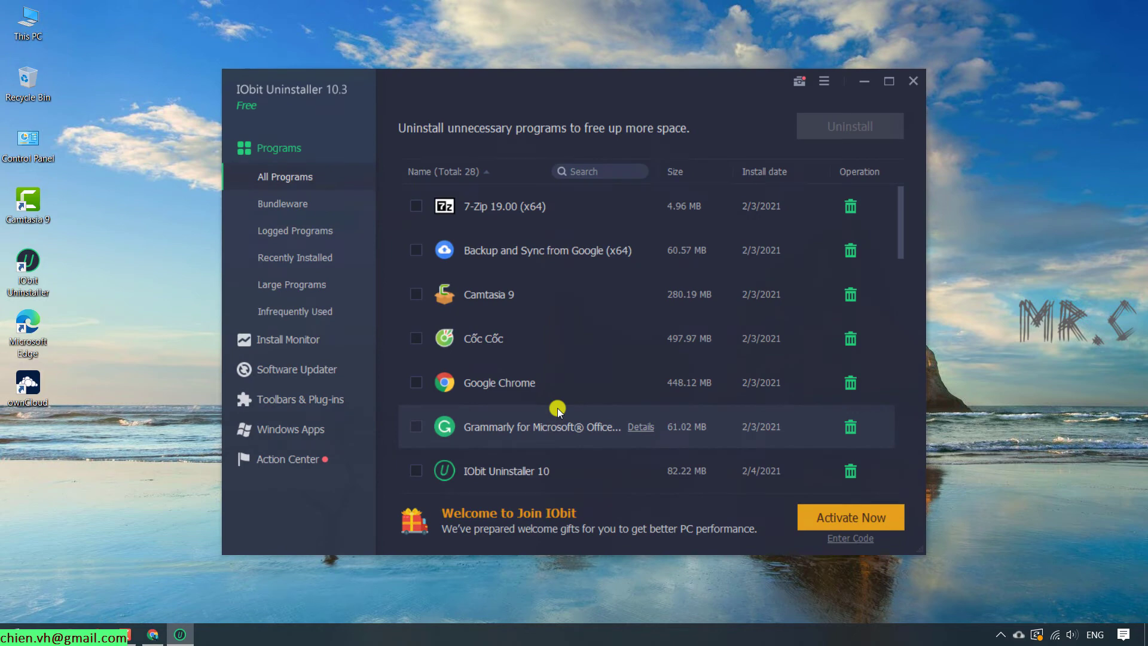
- Open IObit Uninstaller and mark Alarms & Clock, Calculator and Money under Windows Apps
double_click(851, 72)
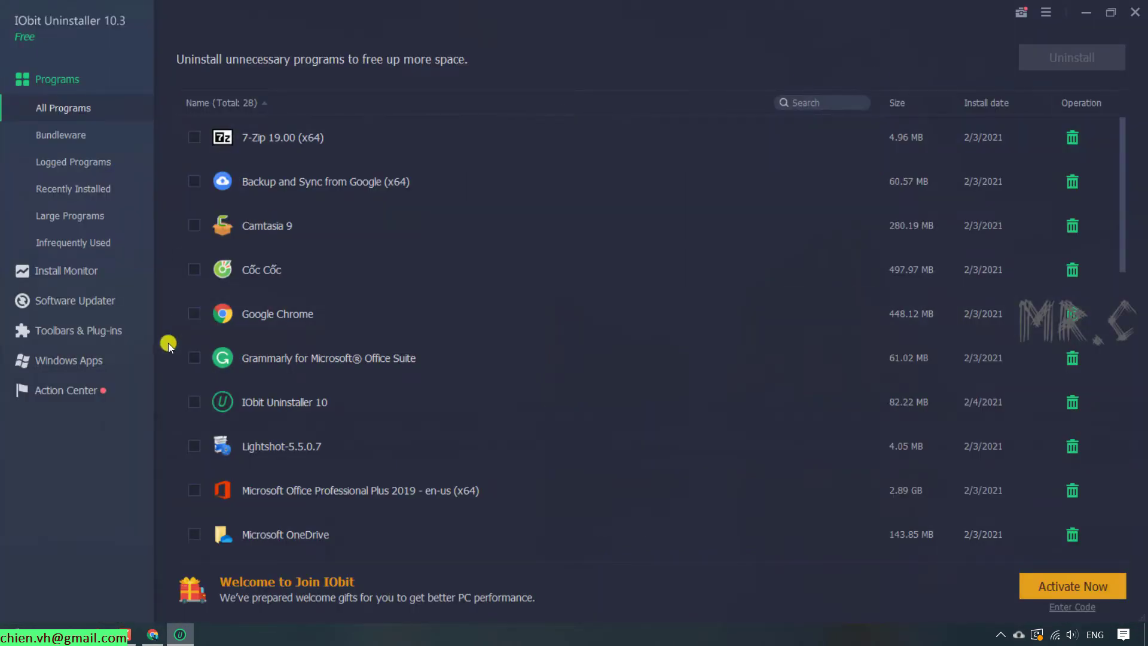
left_click(58, 360)
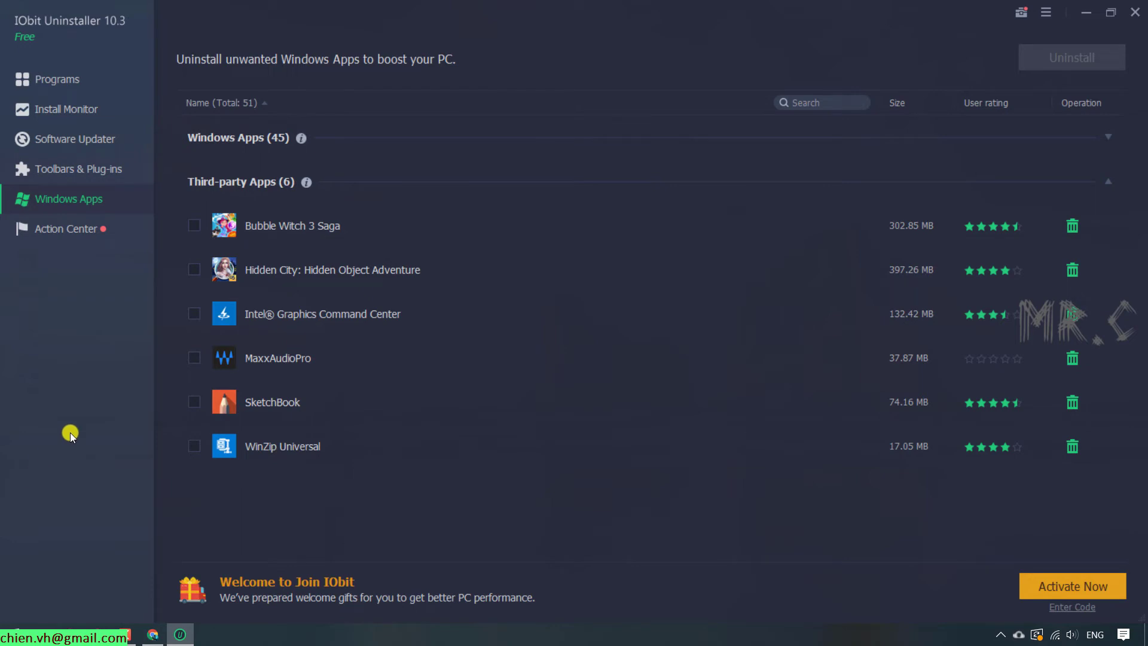
left_click(240, 138)
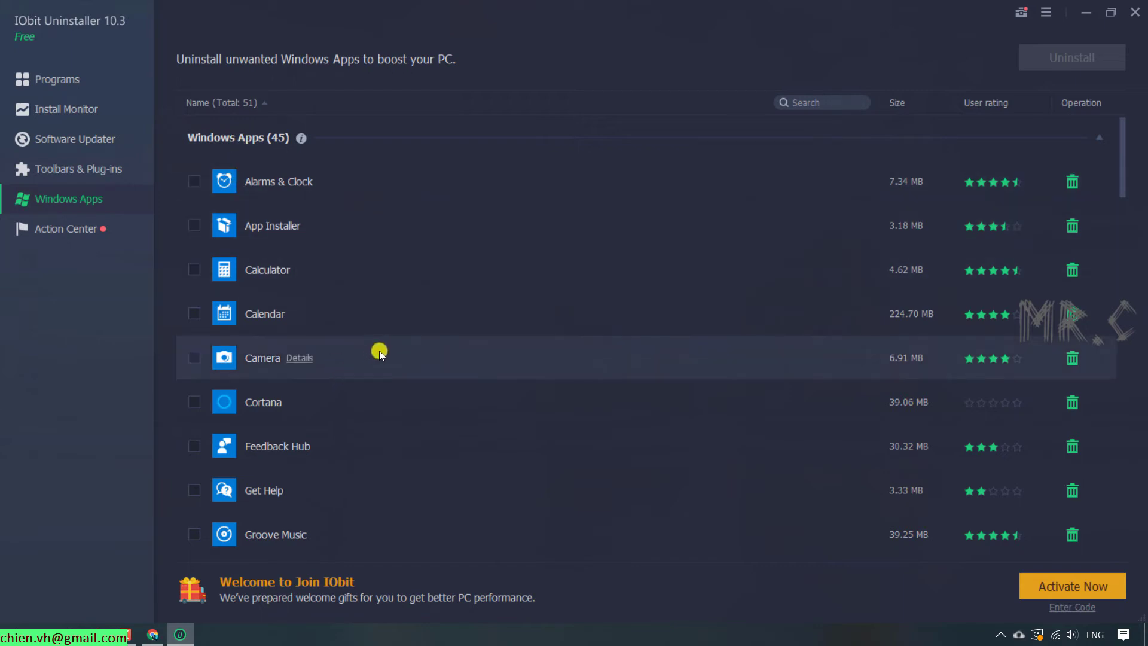
left_click(193, 180)
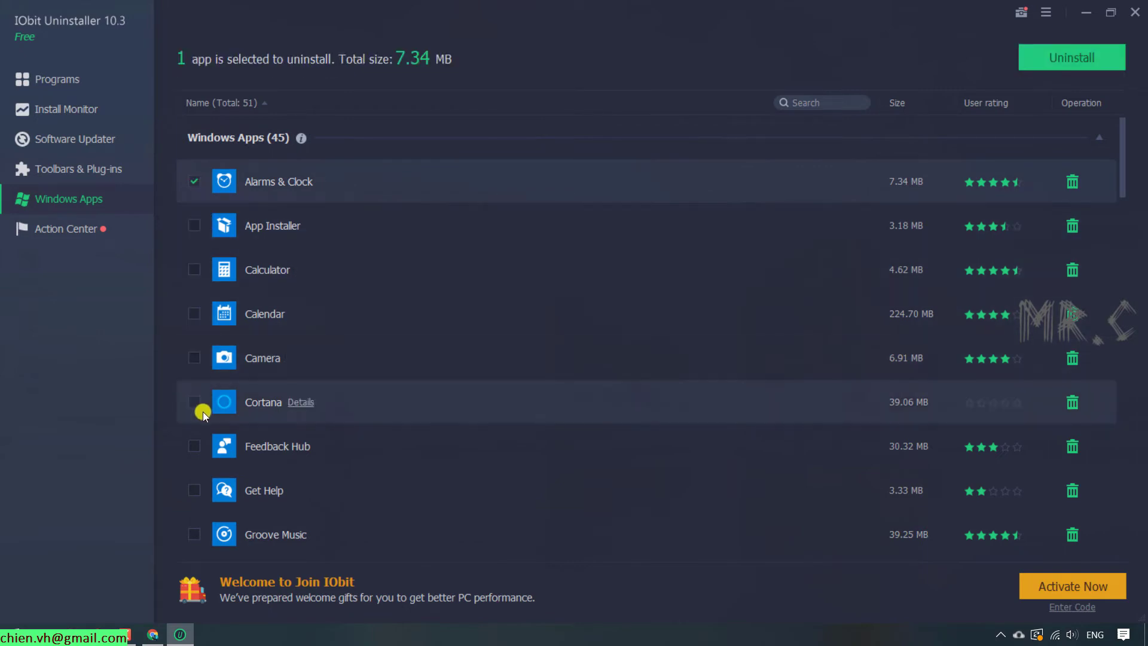
left_click(199, 269)
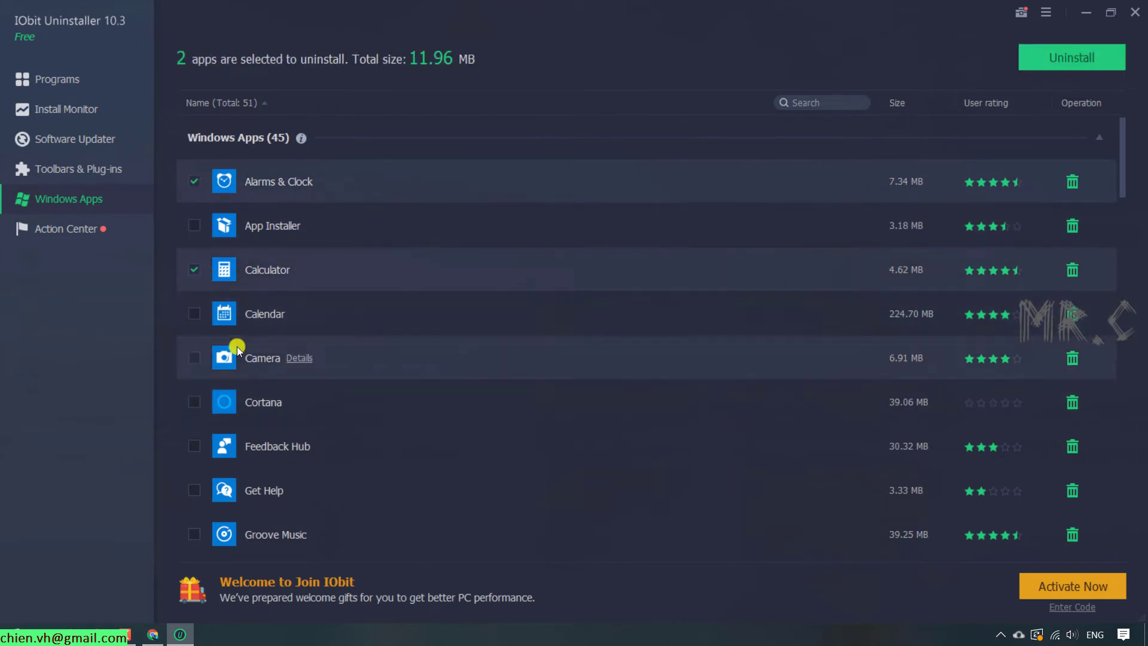
scroll(197, 387, "down", 10)
left_click(194, 225)
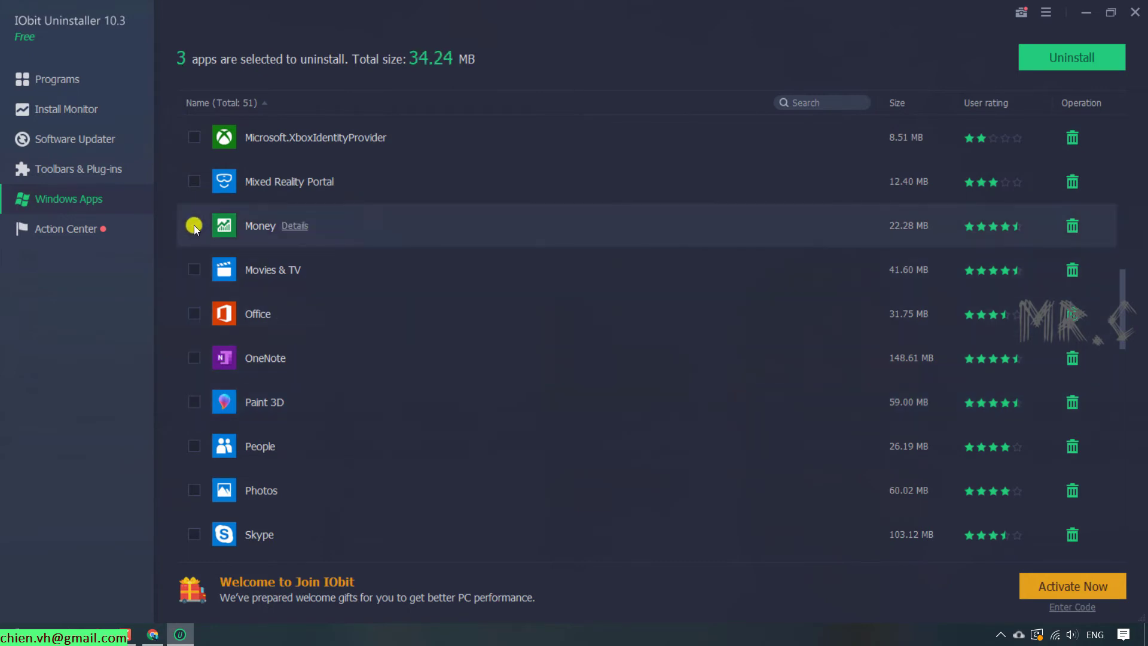
scroll(436, 371, "up", 10)
scroll(435, 377, "up", 3)
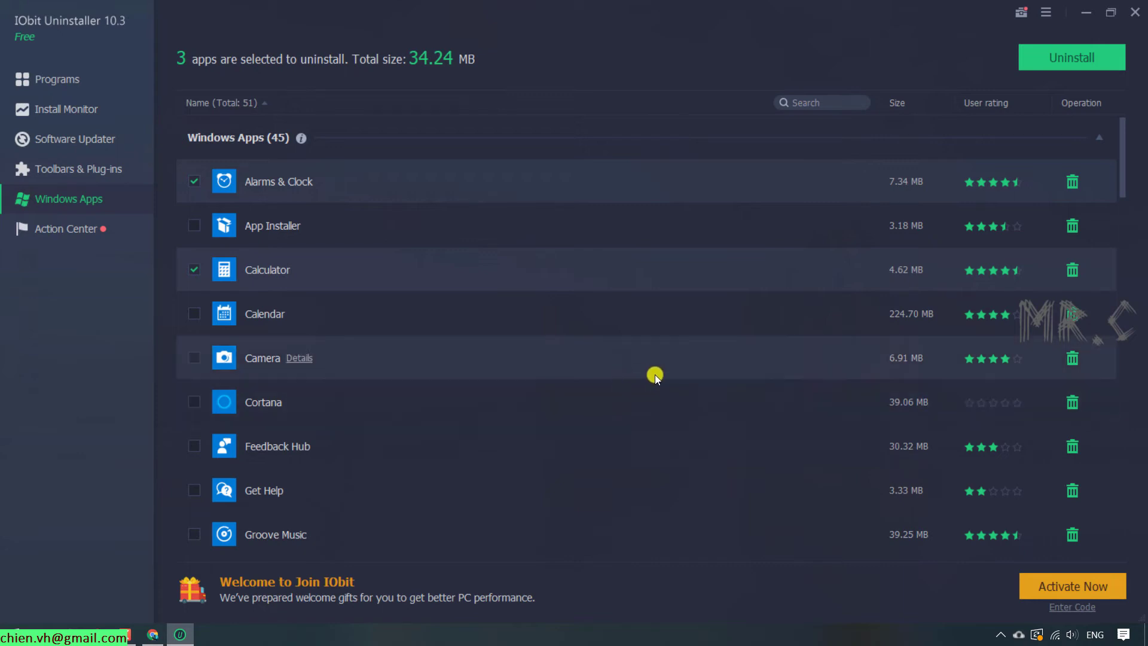
- Confirm removing the three apps, delete their leftovers, check Windows Apps (42), then close the program
left_click(1084, 56)
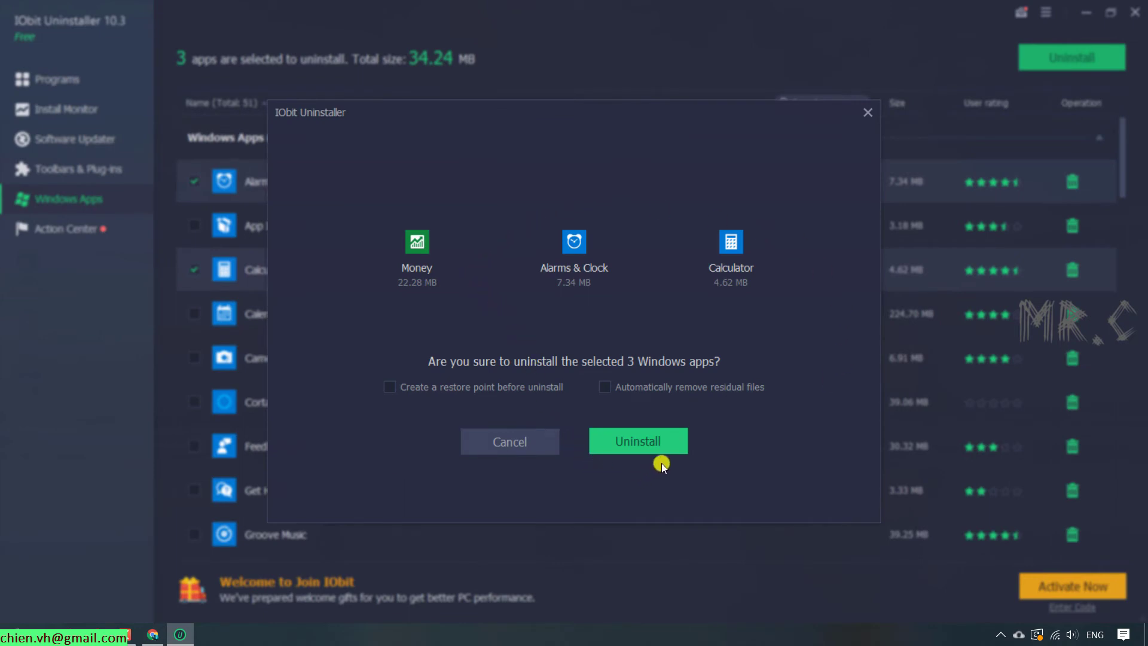
left_click(680, 441)
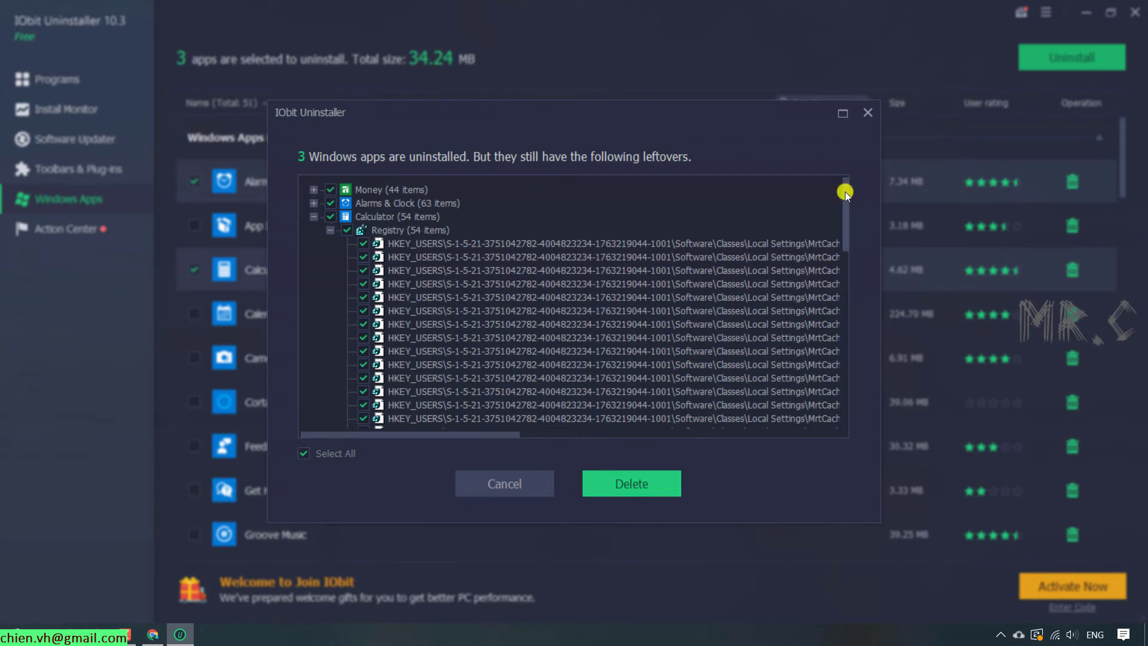
left_click_drag(845, 190, 857, 167)
left_click(635, 482)
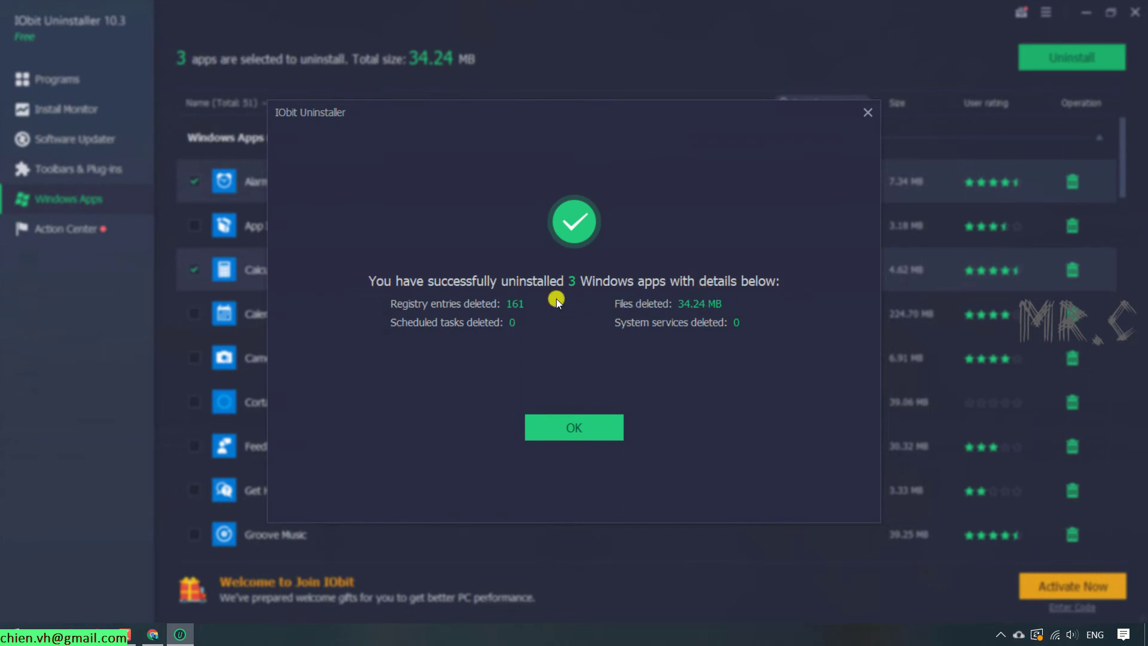
left_click(583, 424)
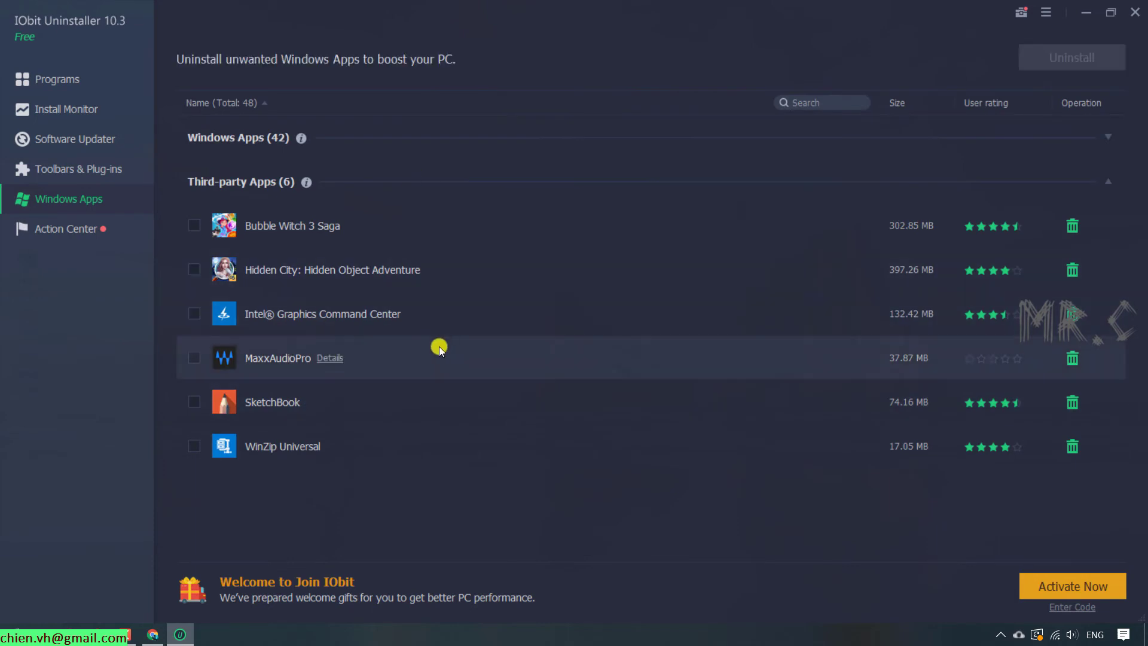
left_click(241, 141)
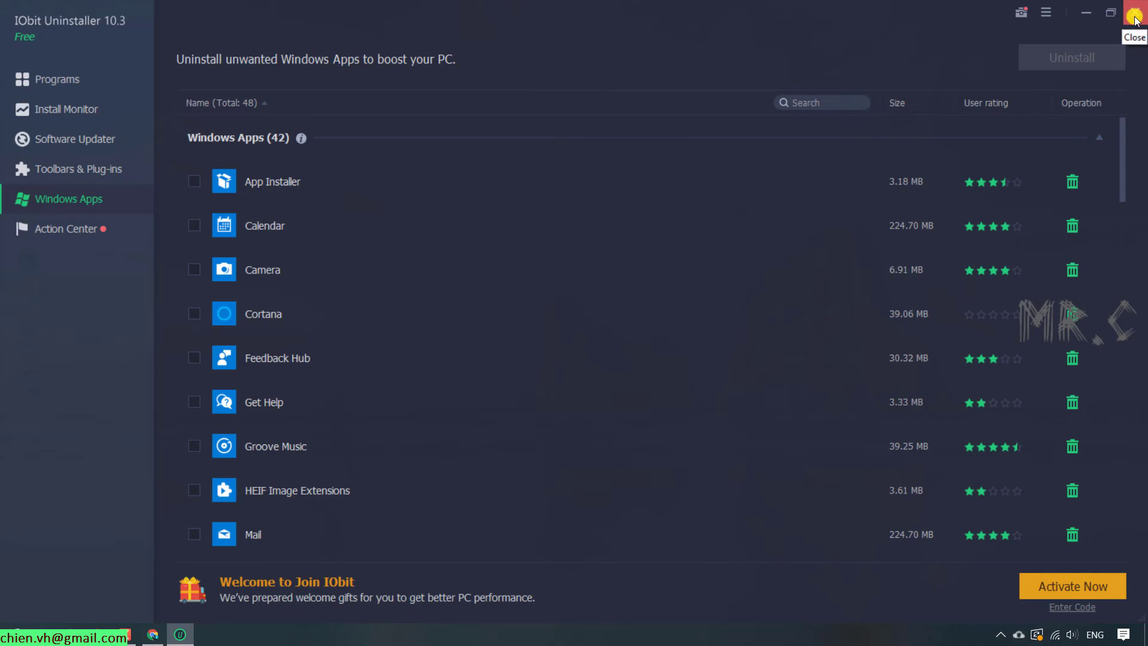
left_click(1135, 18)
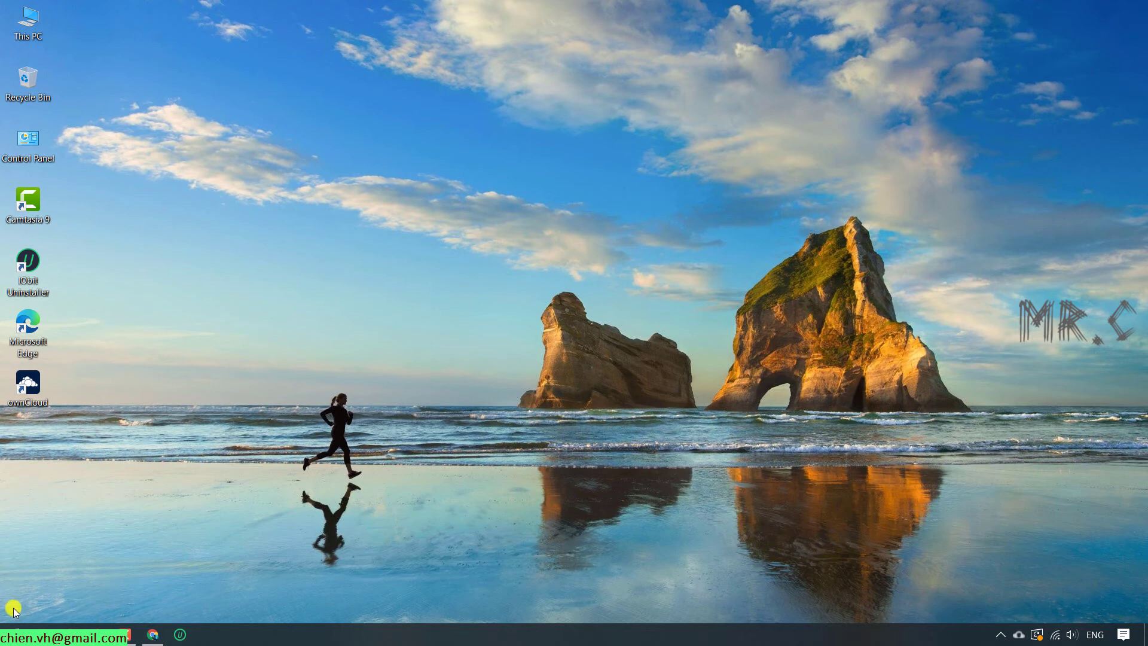
- Run services.msc from the Run dialog via the Start button's right-click menu
right_click(16, 634)
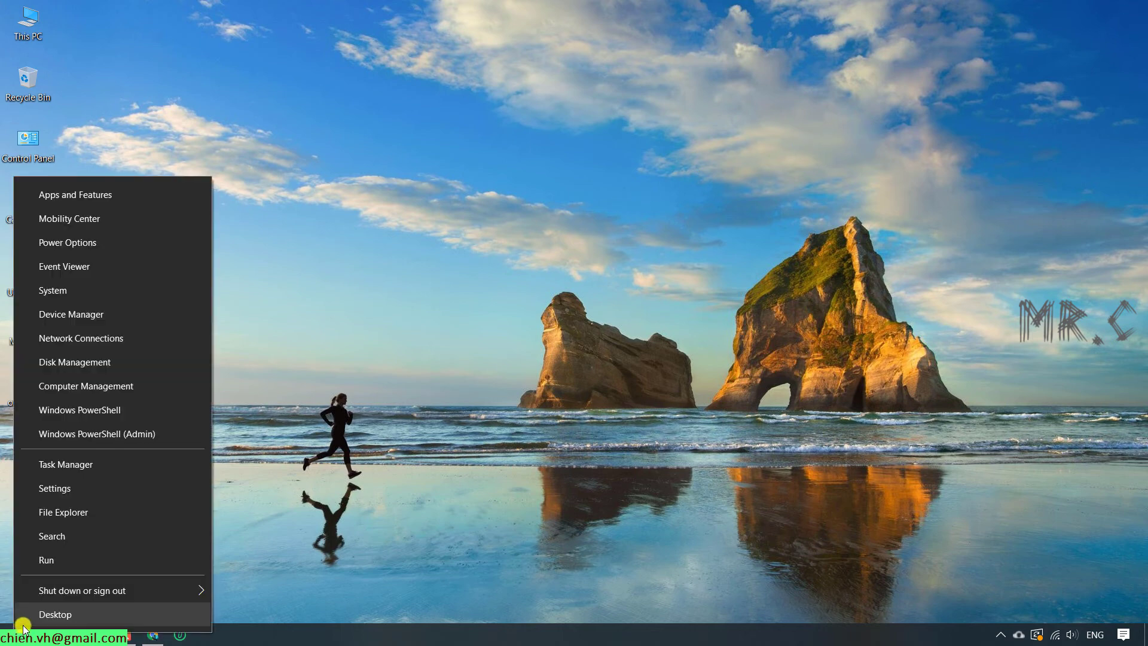
left_click(67, 559)
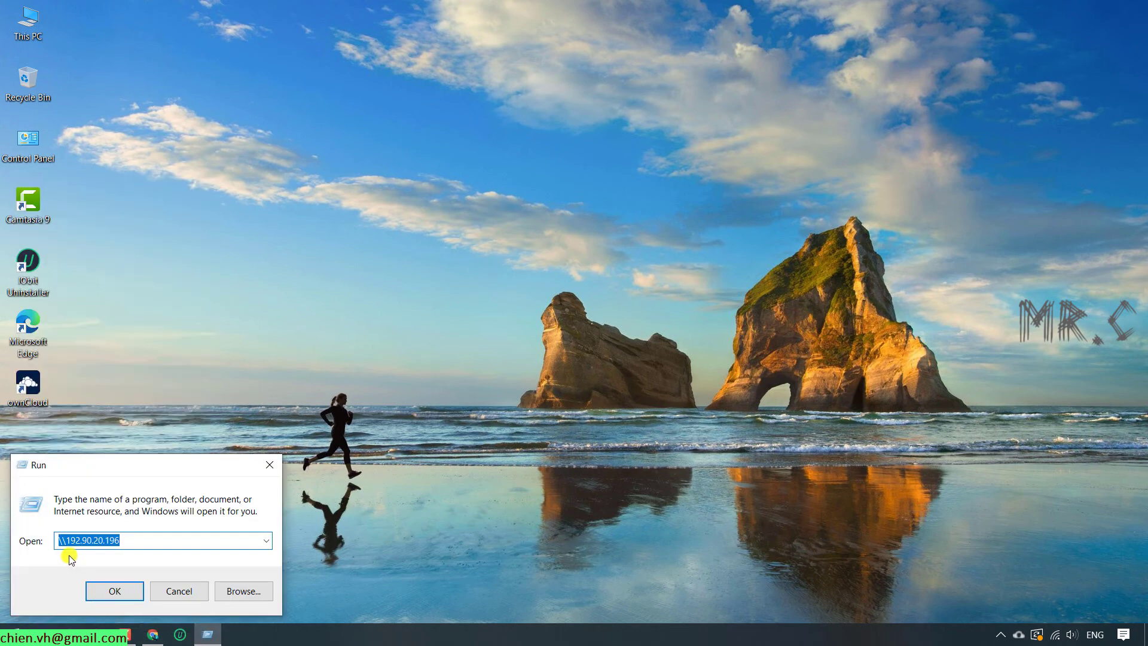
type("s")
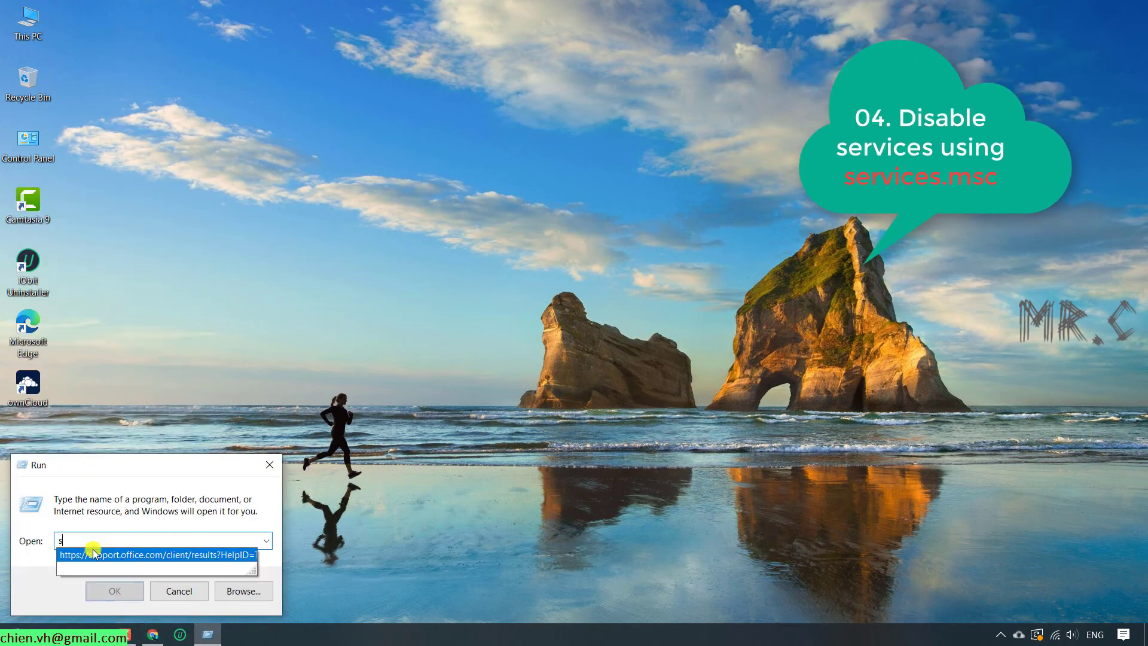
type("ervices")
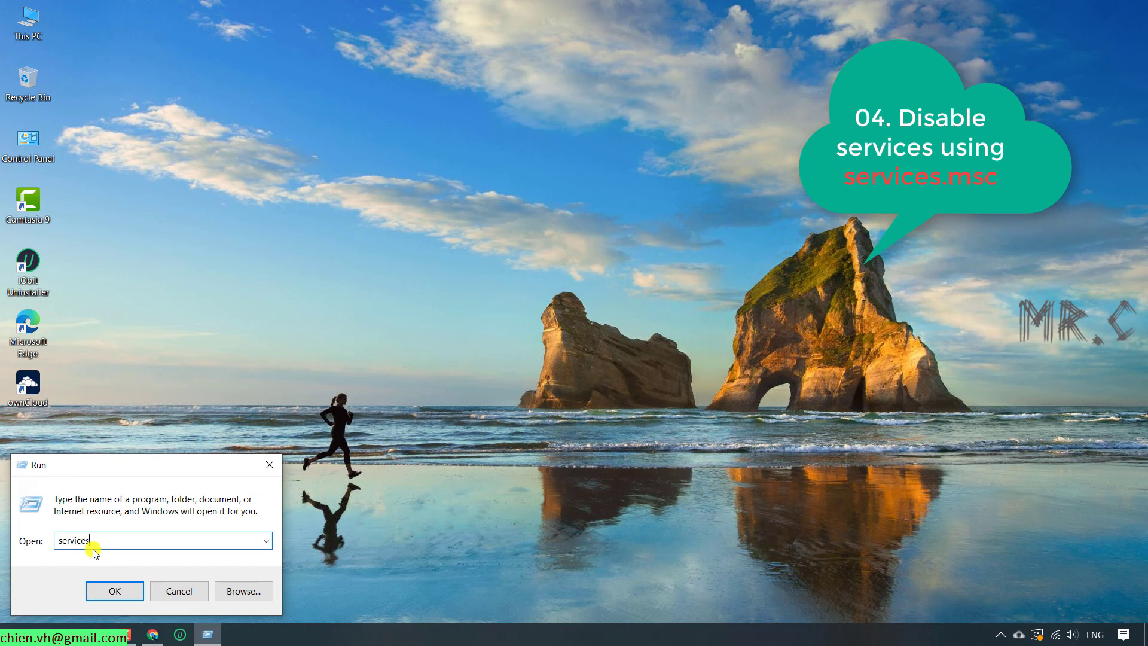
type(".msc")
key("Return")
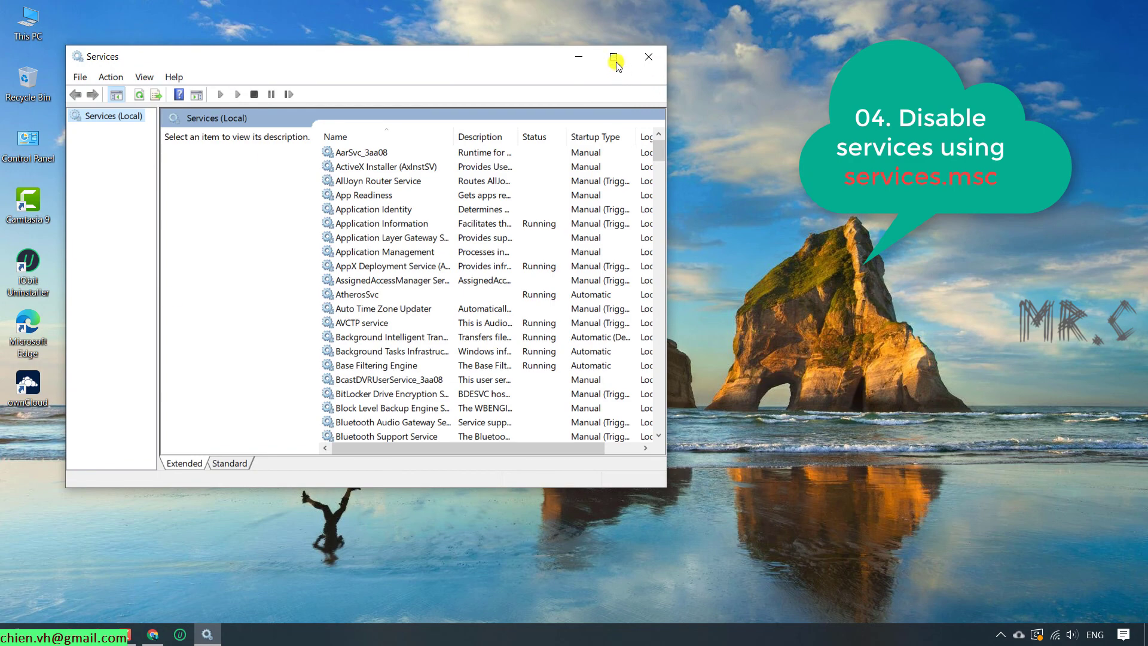
- Maximize the Services window and browse the service list, ending sorted by Name
left_click(610, 56)
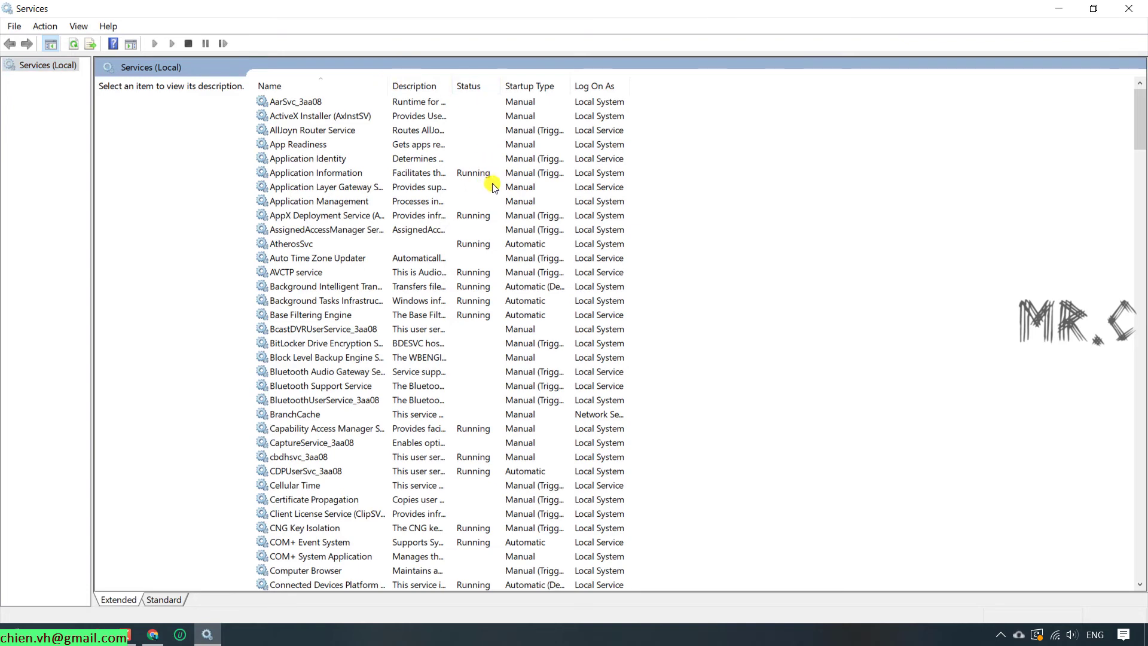
left_click(413, 87)
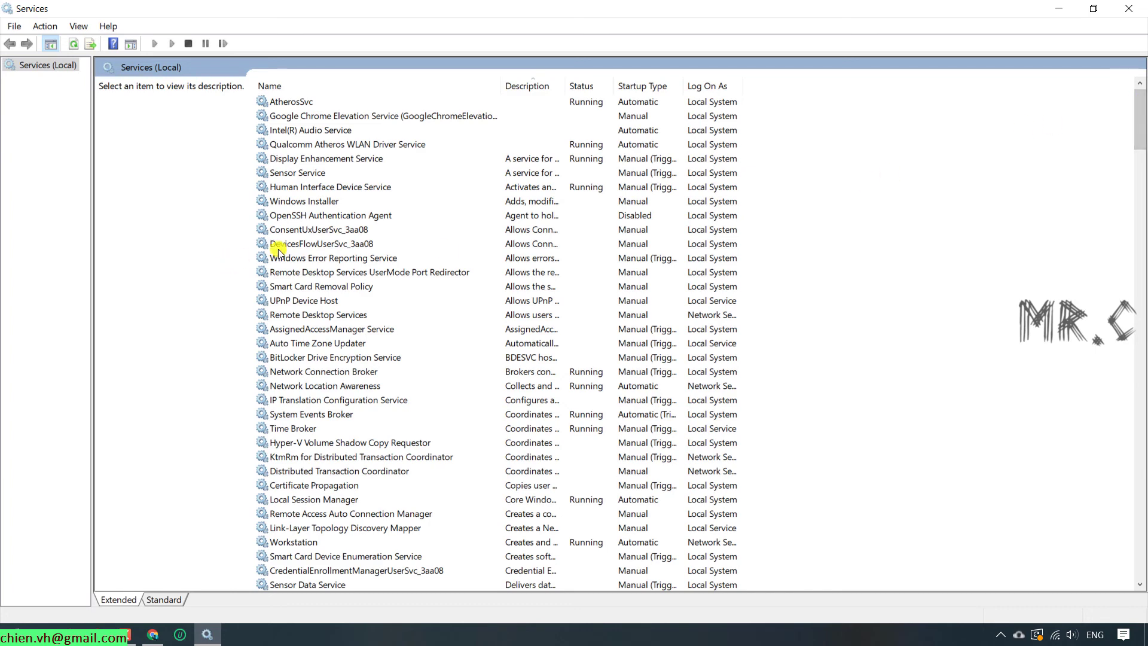
left_click(335, 203)
scroll(330, 206, "down", 2)
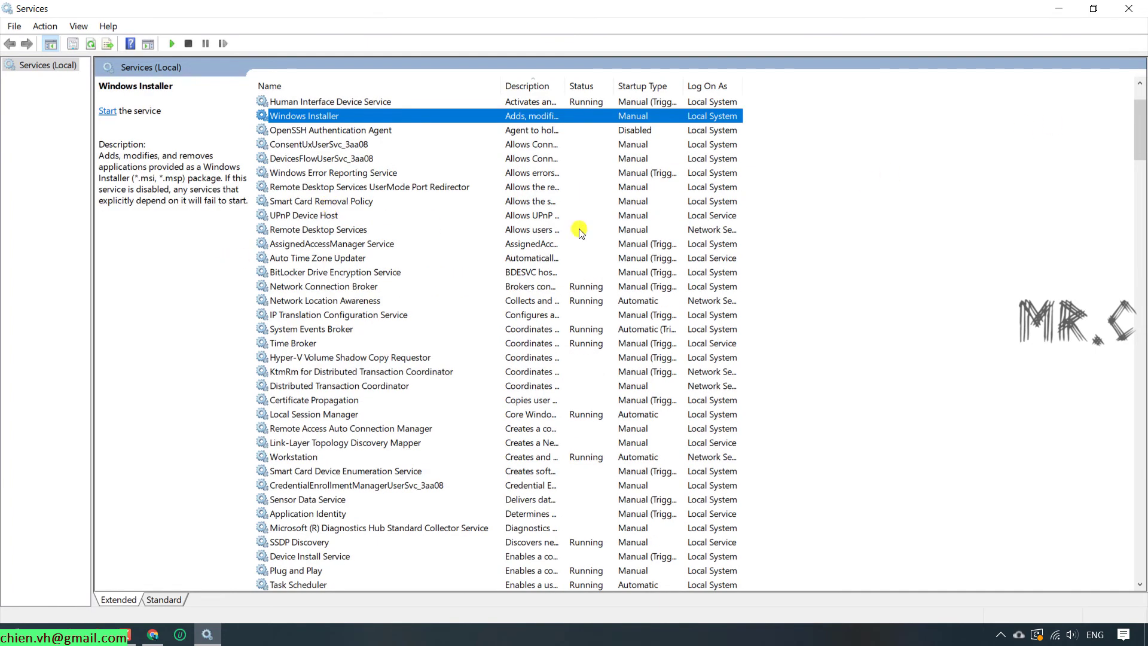
left_click_drag(1140, 111, 1142, 548)
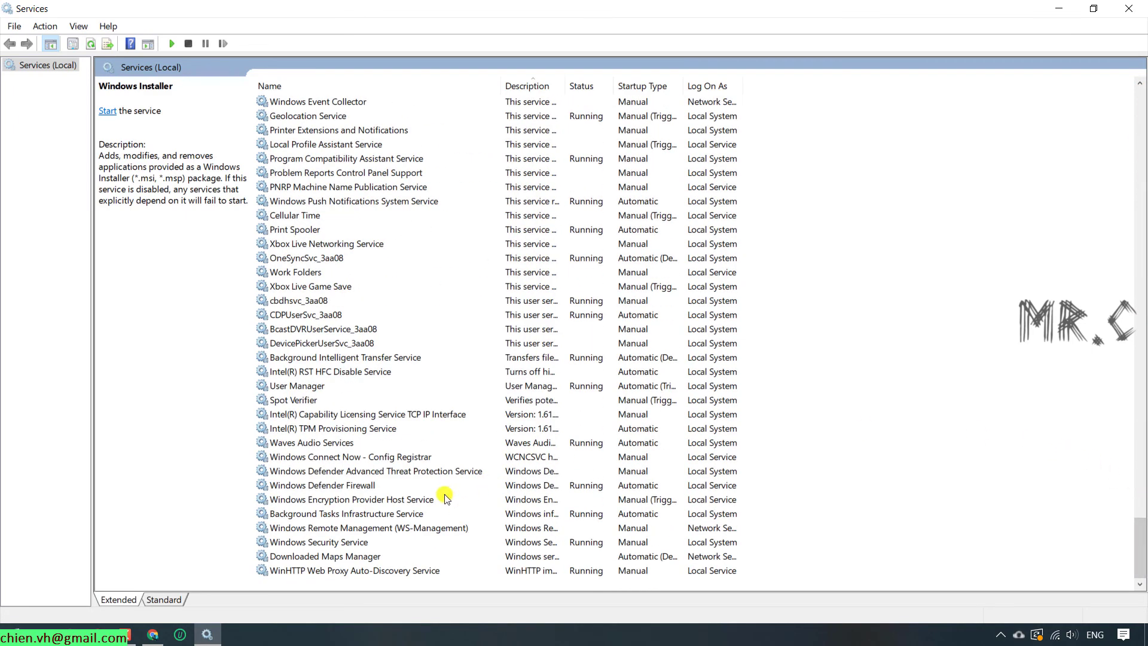
left_click(345, 85)
- Stop the Windows Search service and set its startup type to Disabled
left_click(316, 344)
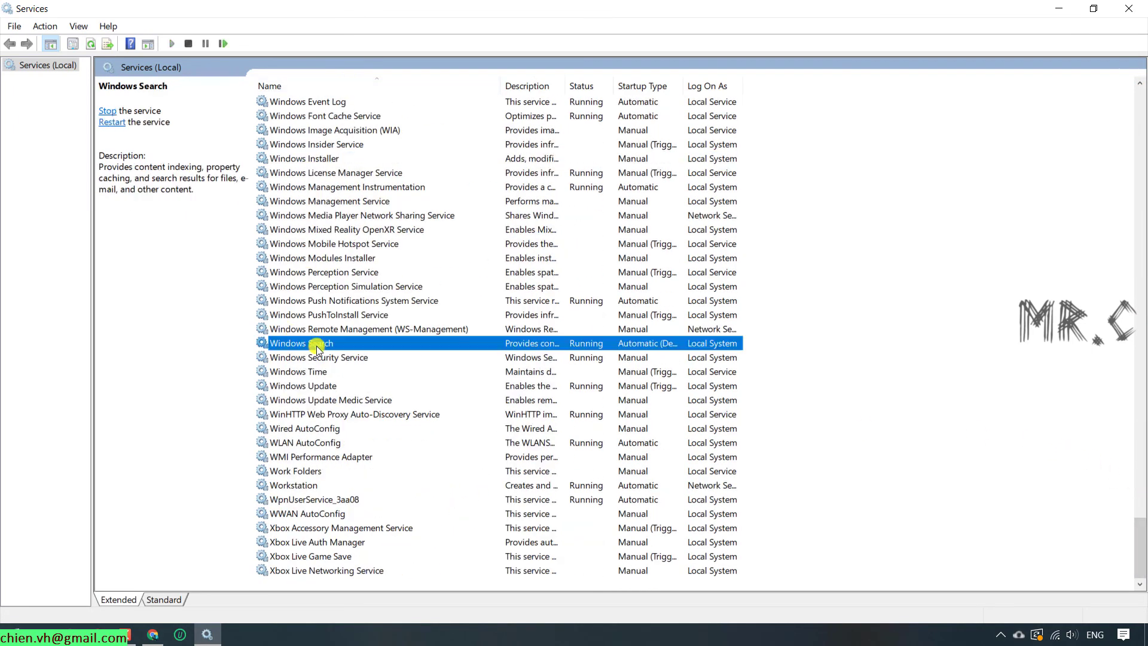
right_click(314, 345)
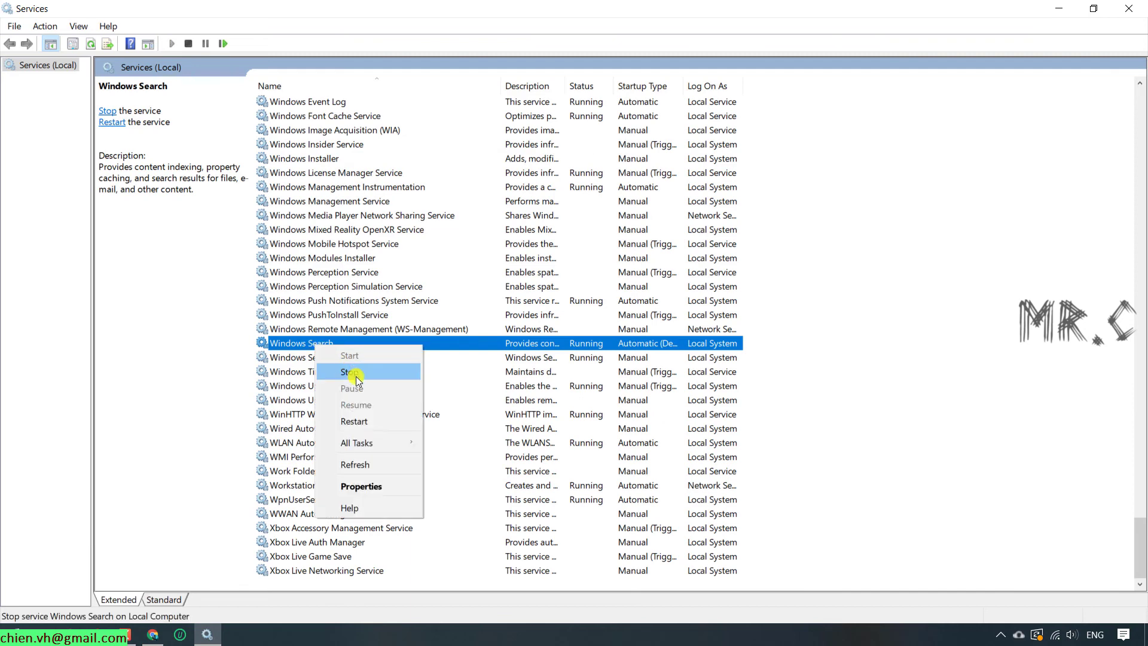
left_click(353, 373)
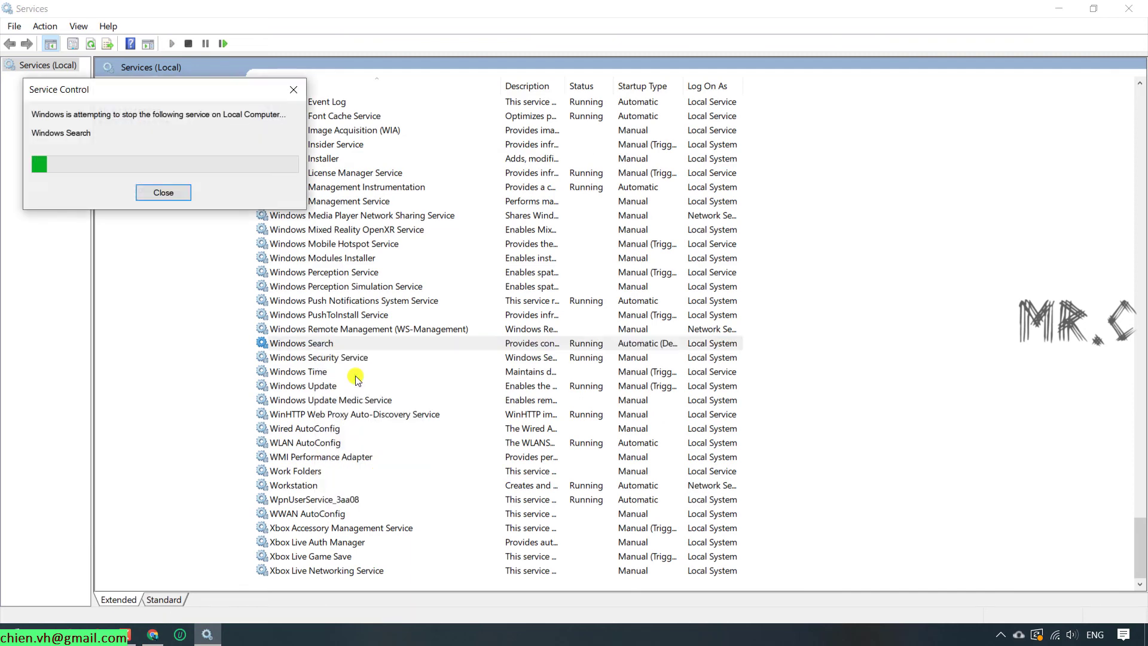
double_click(357, 344)
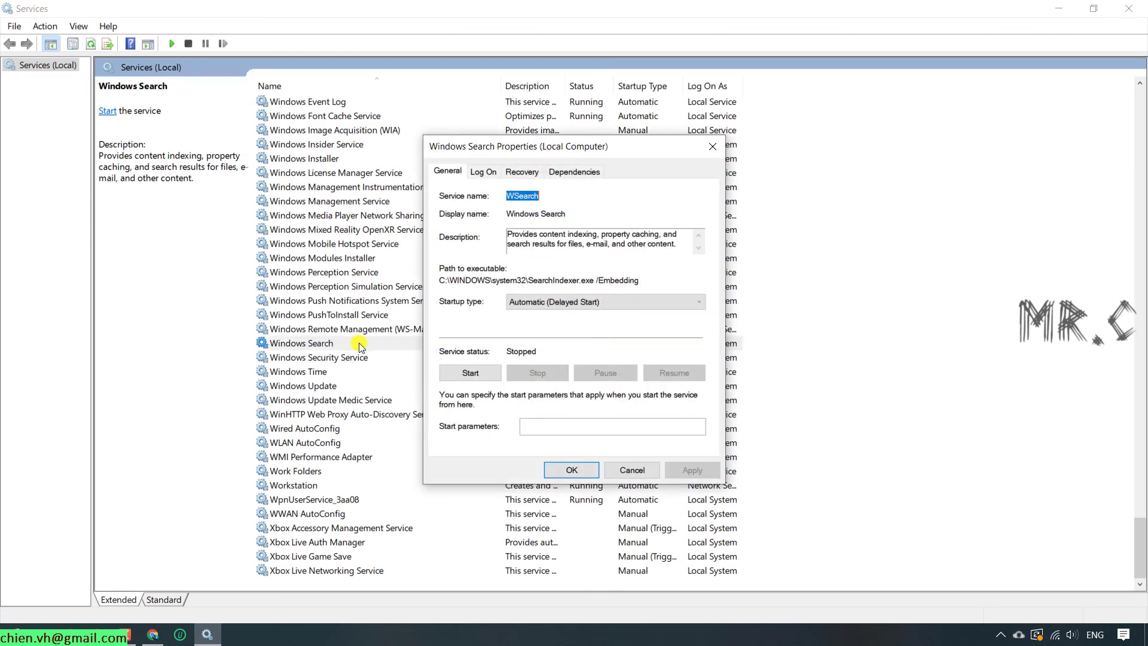
left_click(558, 301)
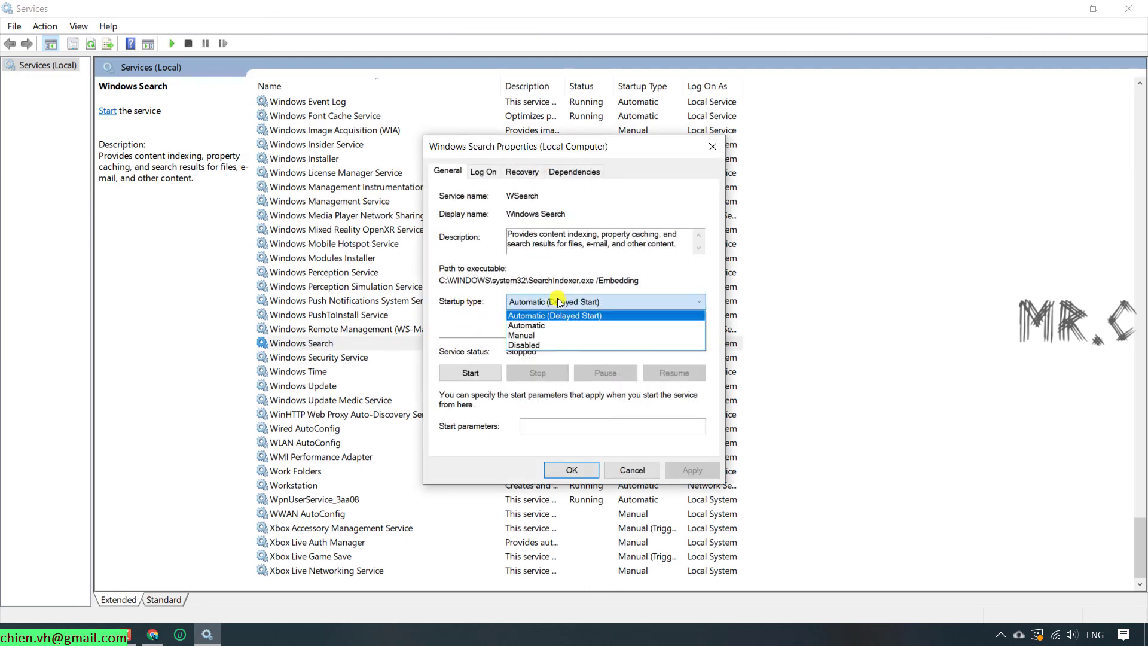
left_click(535, 343)
left_click(692, 470)
key("Return")
- Stop Background Intelligent Transfer Service, set it to Disabled, and close Services
scroll(1139, 531, "up", 2)
left_click_drag(1139, 531, 1142, 113)
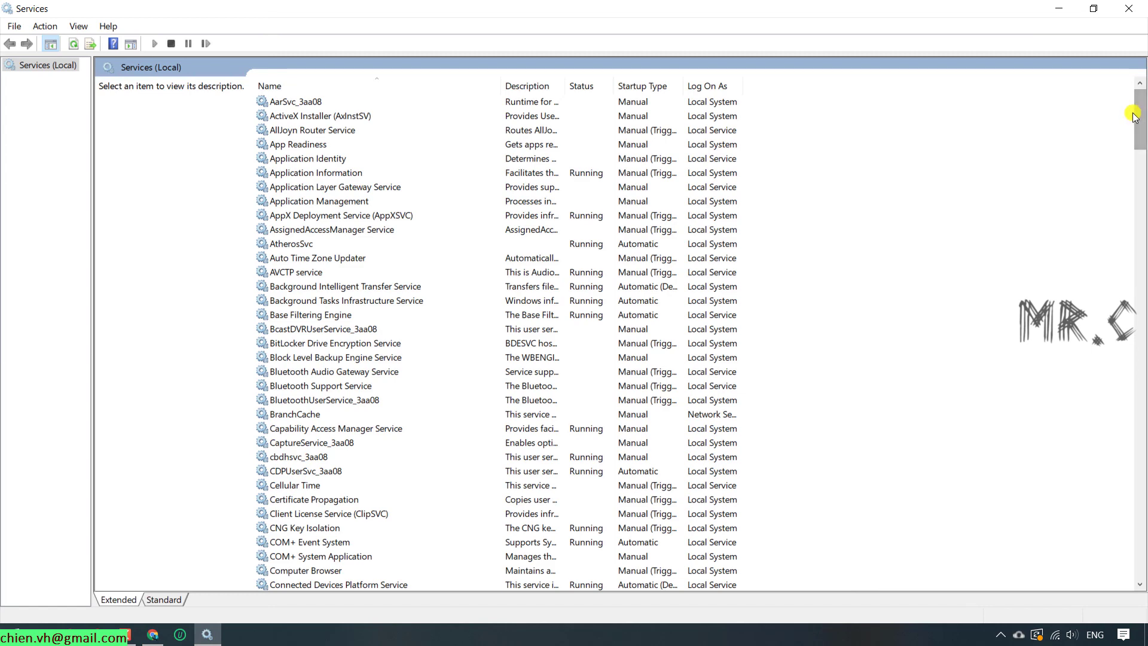
double_click(366, 286)
left_click(606, 302)
left_click(590, 314)
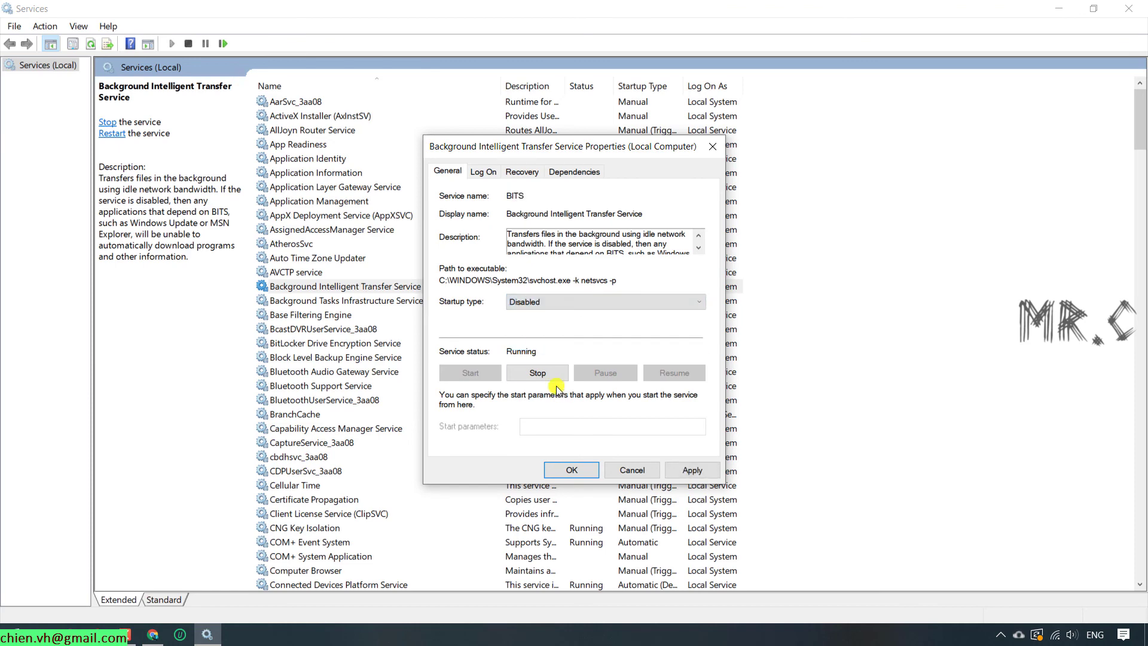
left_click(538, 372)
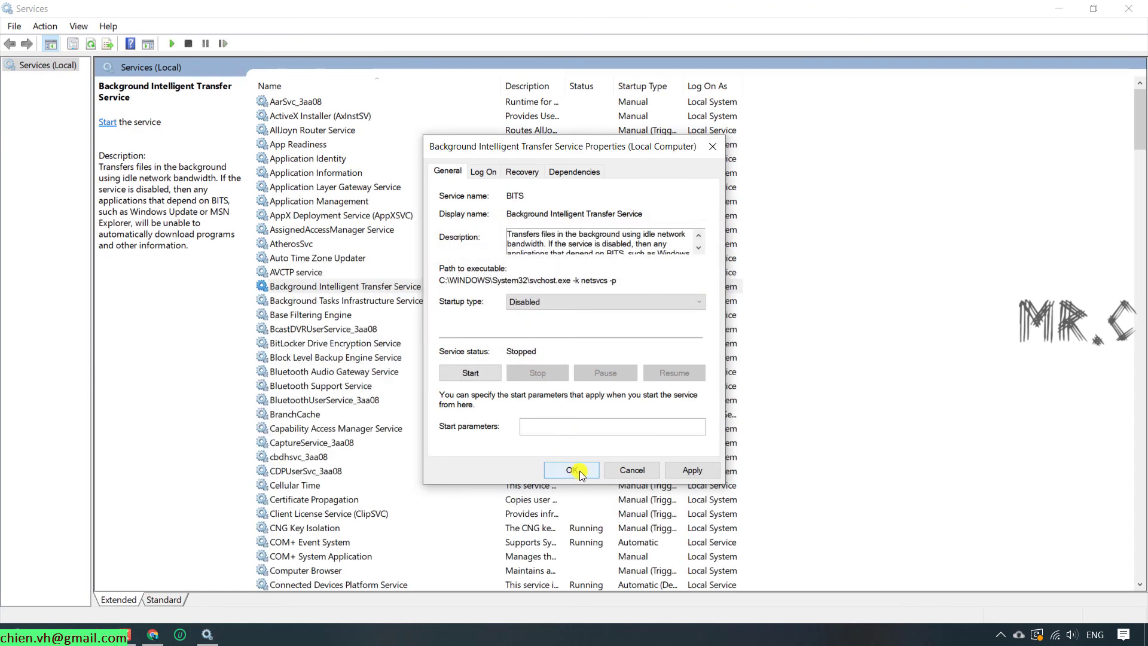
left_click(583, 470)
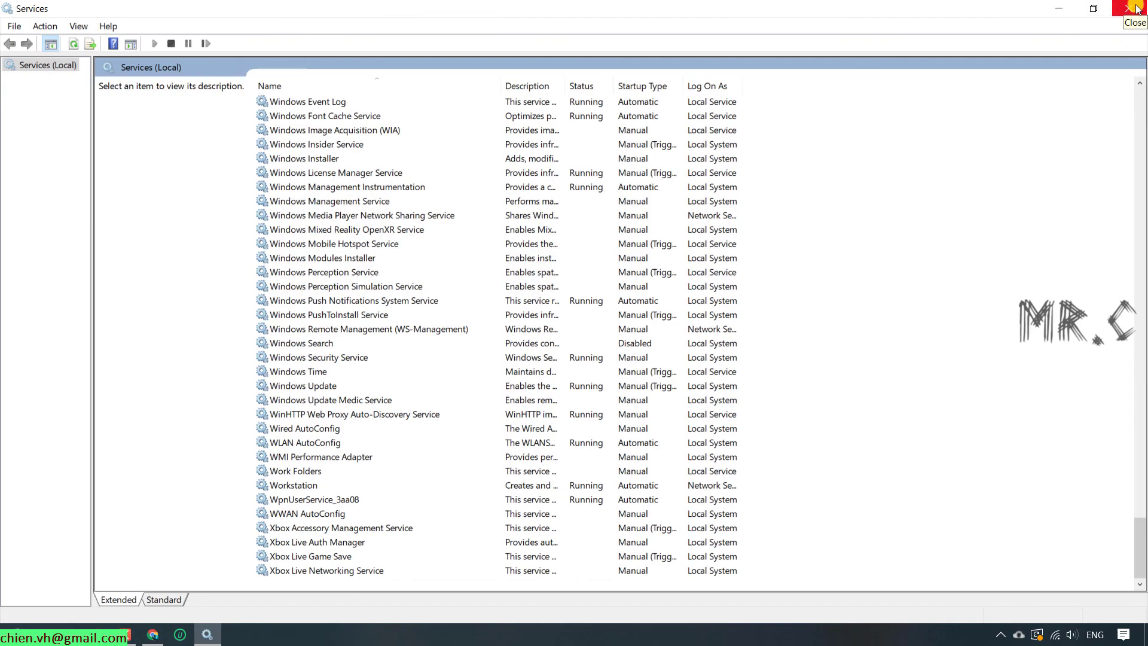
left_click(1135, 9)
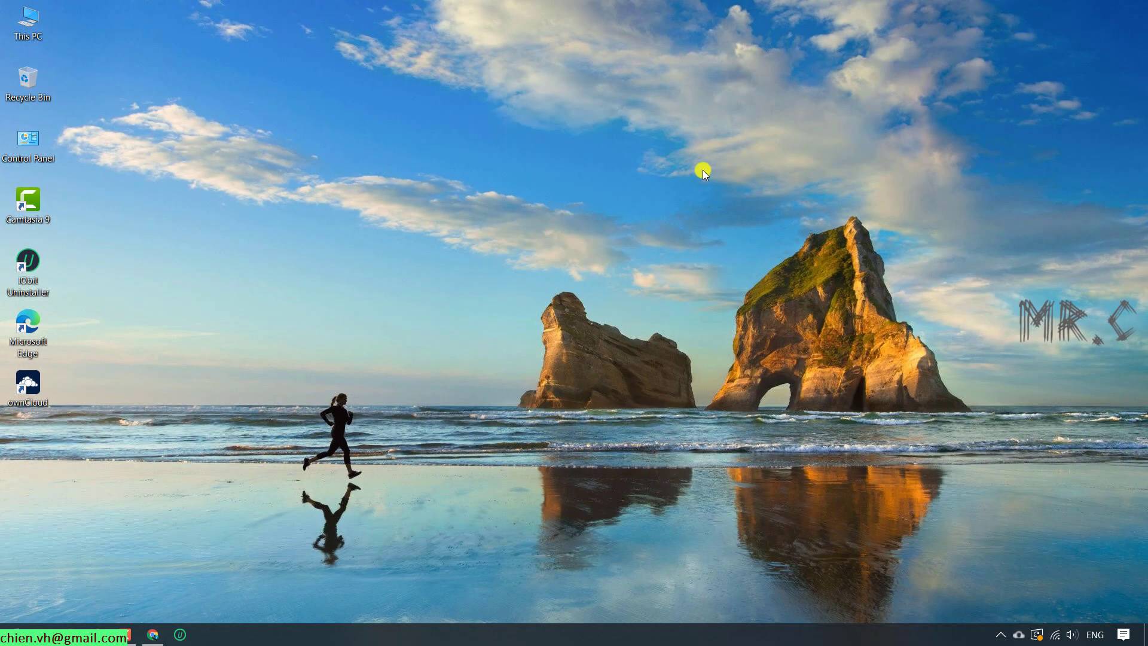